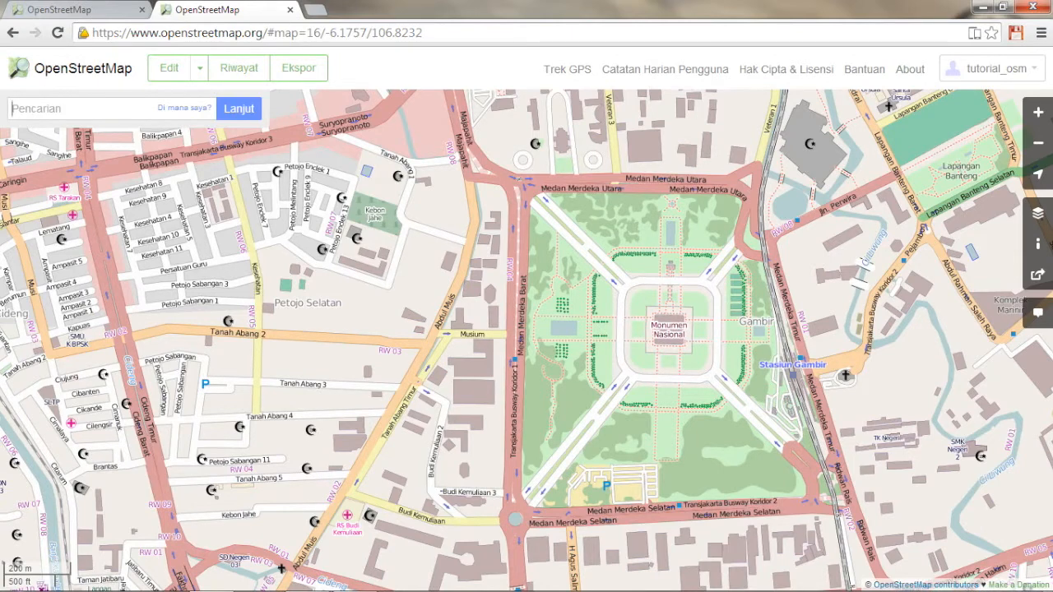
Open the map area along Medan Merdeka Barat, west of Monumen Nasional, for editing in the iD in-browser editor
drag(564, 341, 526, 294)
scroll(460, 285, up, 1)
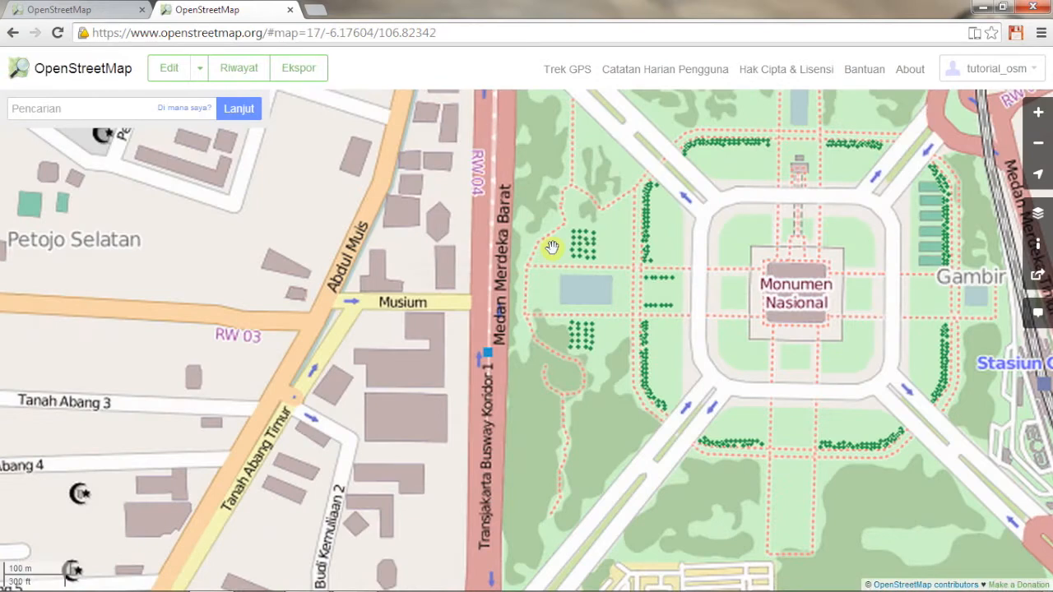
drag(551, 246, 600, 367)
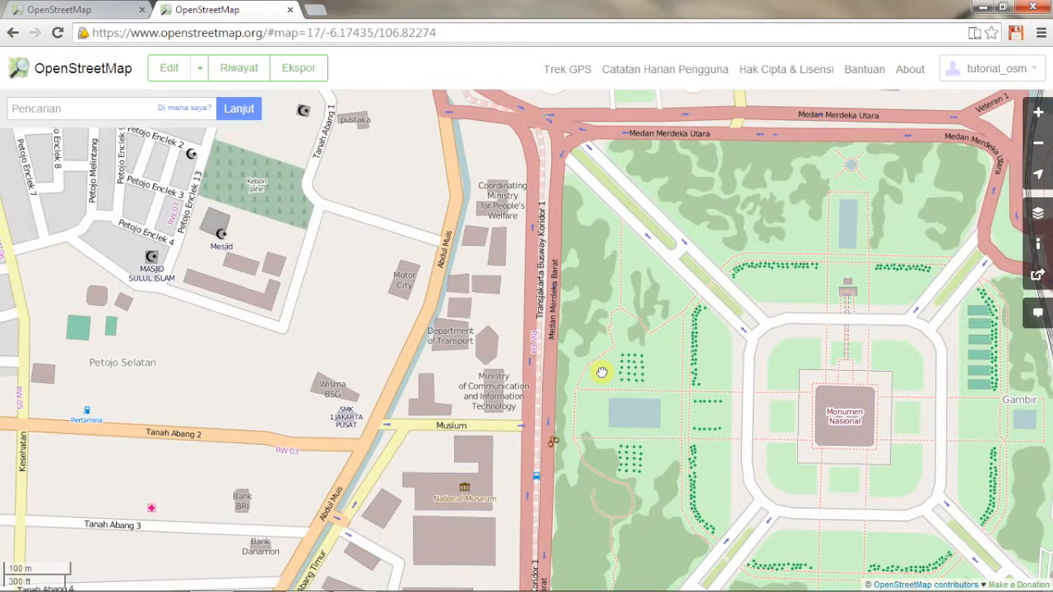
click(198, 73)
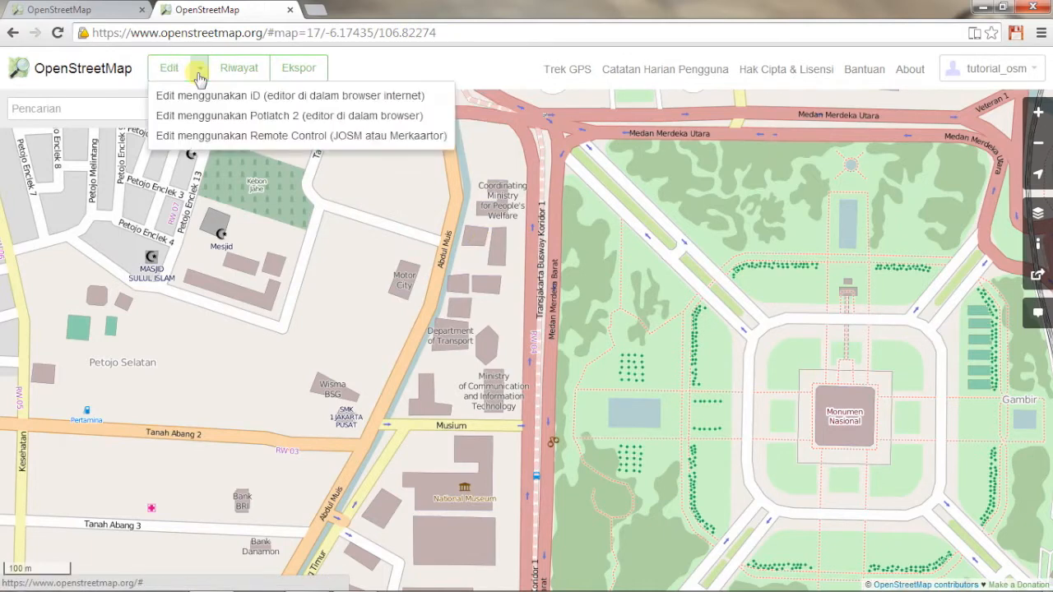
click(257, 106)
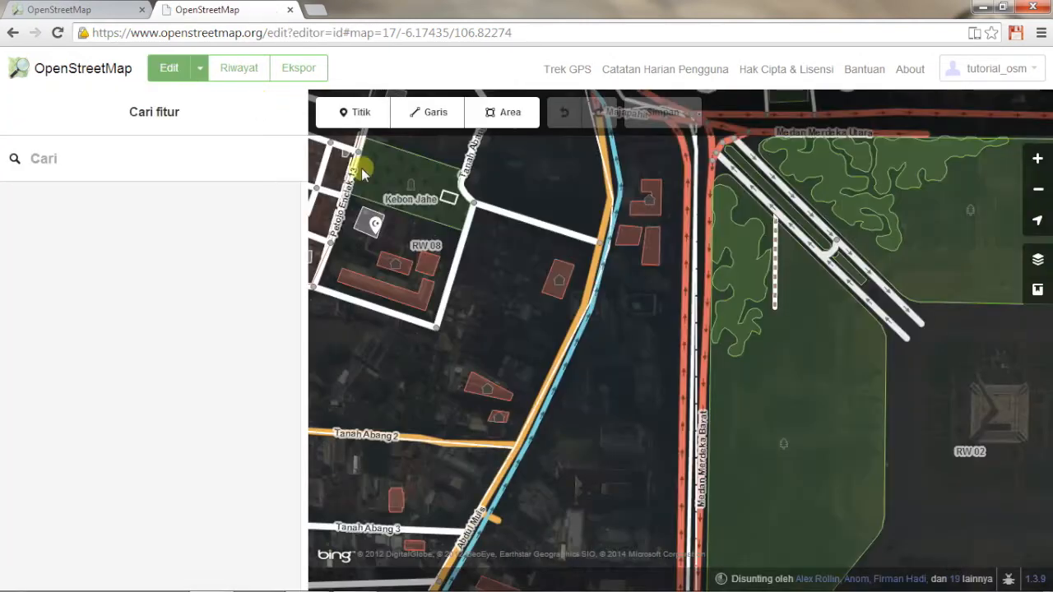
Inspect the attributes of a residential road and a building near Kebon Jahe, and check the map at a closer zoom level
click(423, 194)
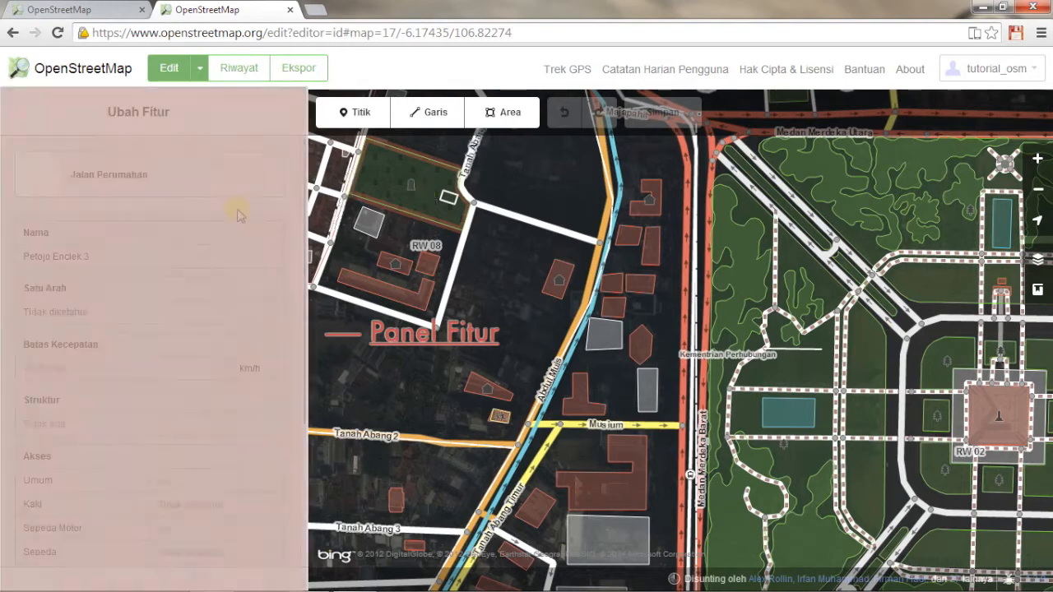
key(Escape)
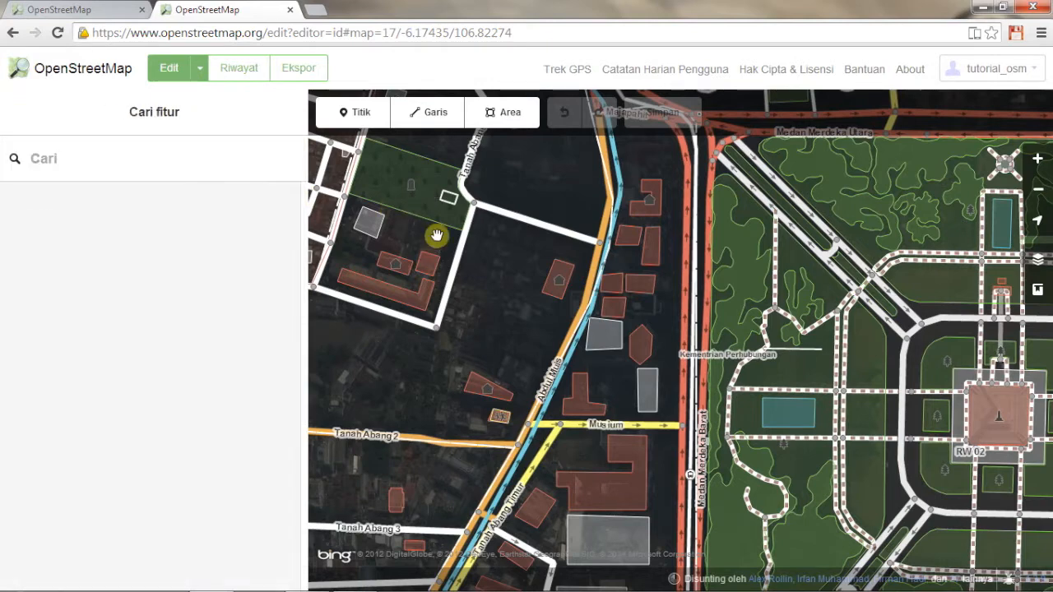
click(427, 262)
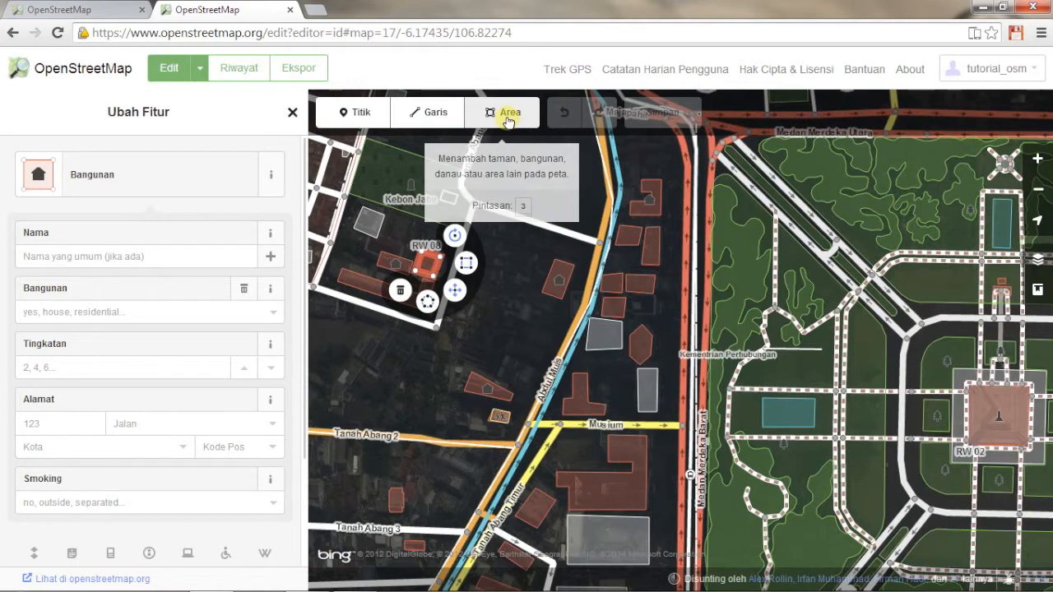
click(1037, 161)
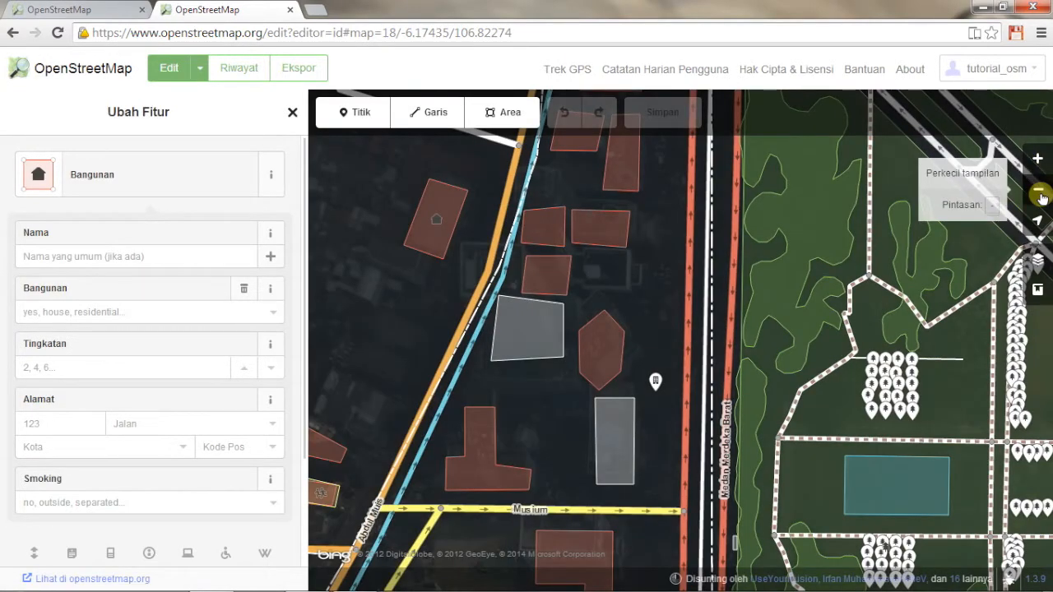
click(1039, 194)
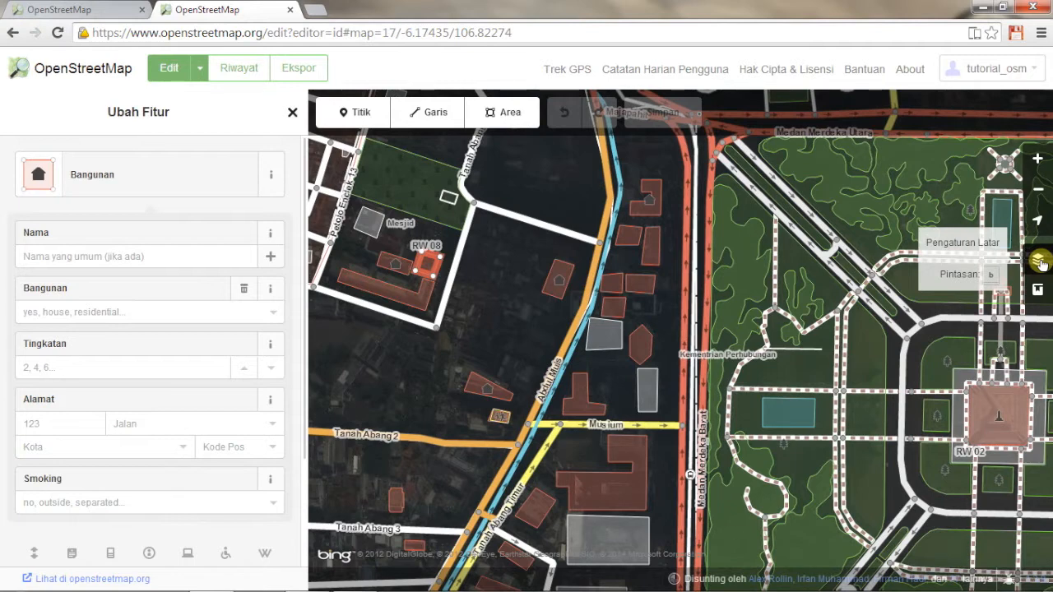
Try the MapQuest Open Aerial, Mapbox Satellite and OpenStreetMap (Mapnik) backgrounds, returning to Bing aerial imagery
click(1039, 261)
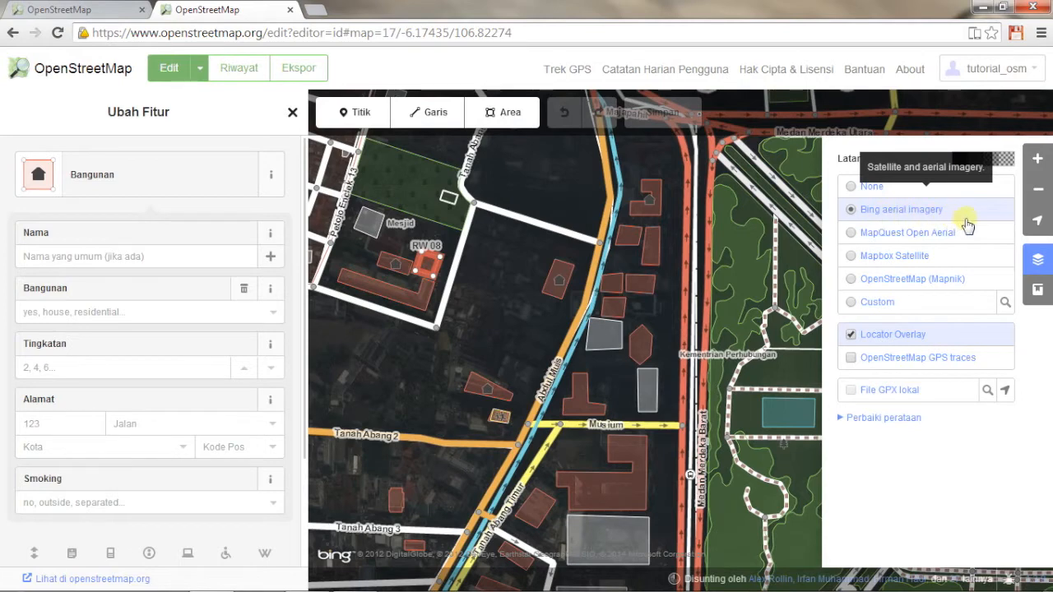
click(851, 233)
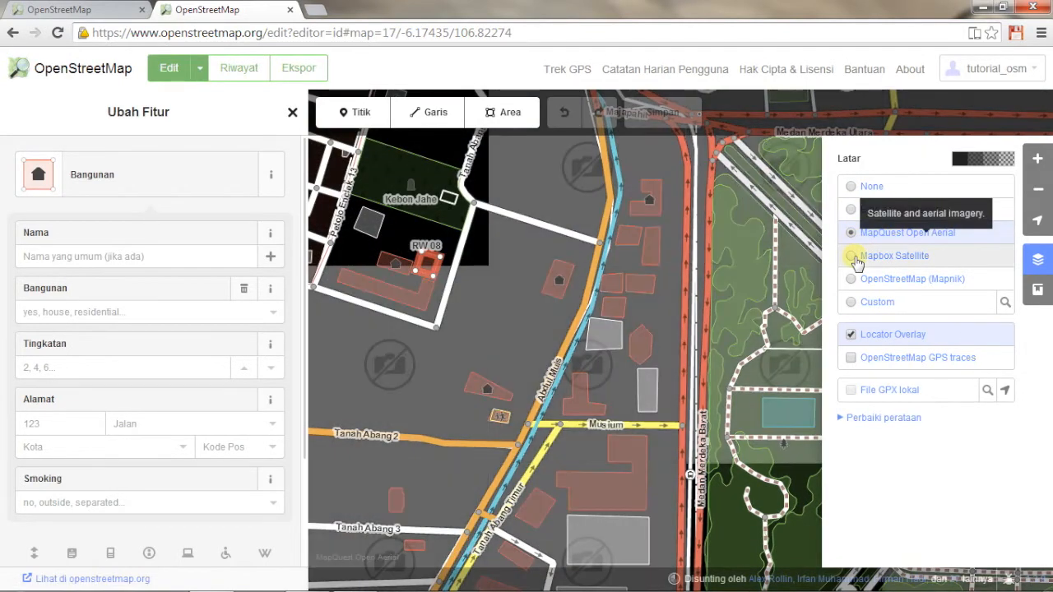
click(852, 257)
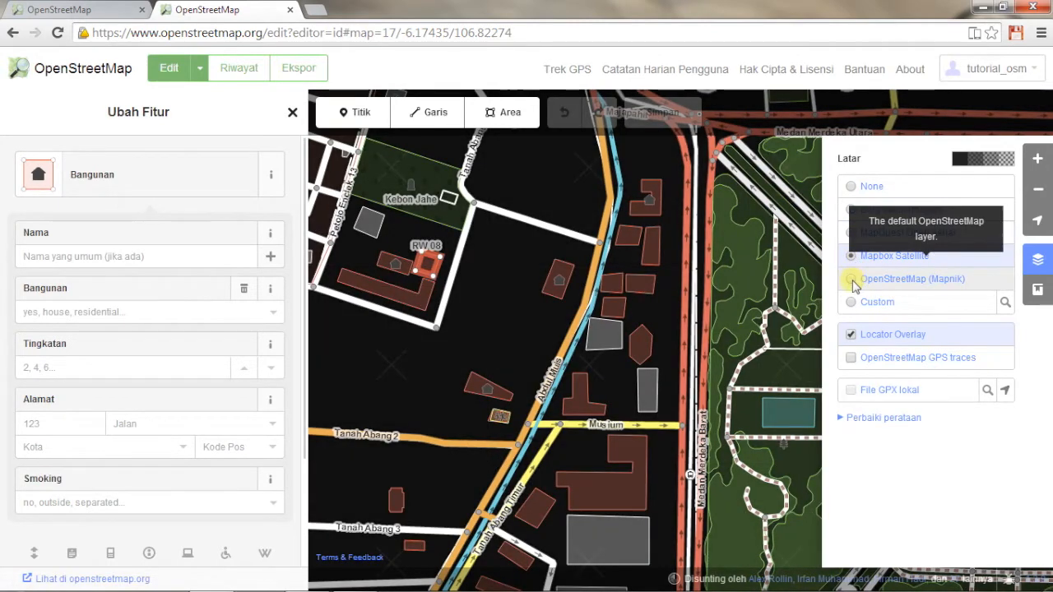
click(853, 281)
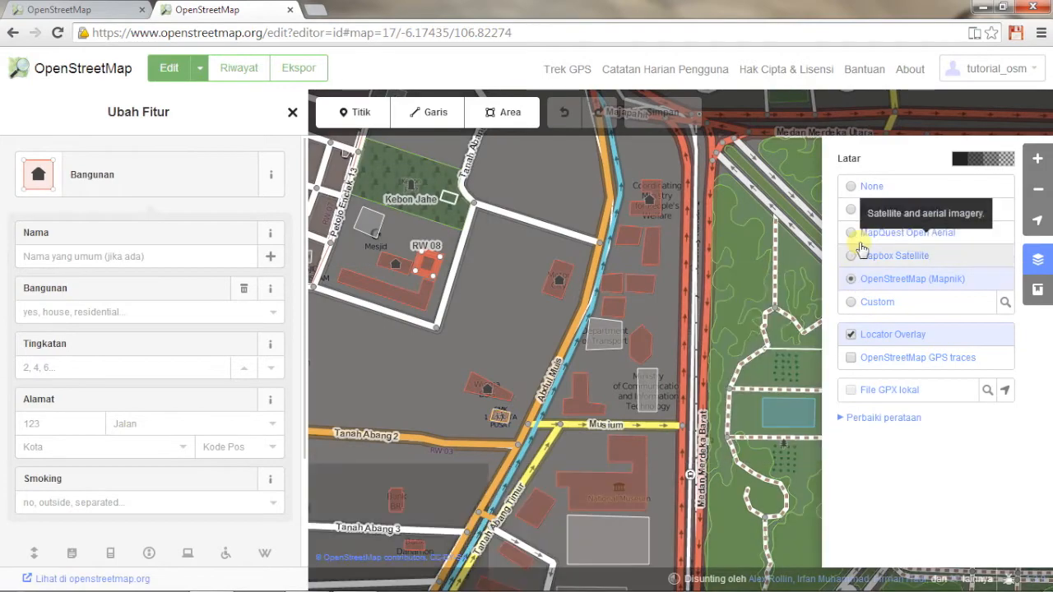
click(853, 237)
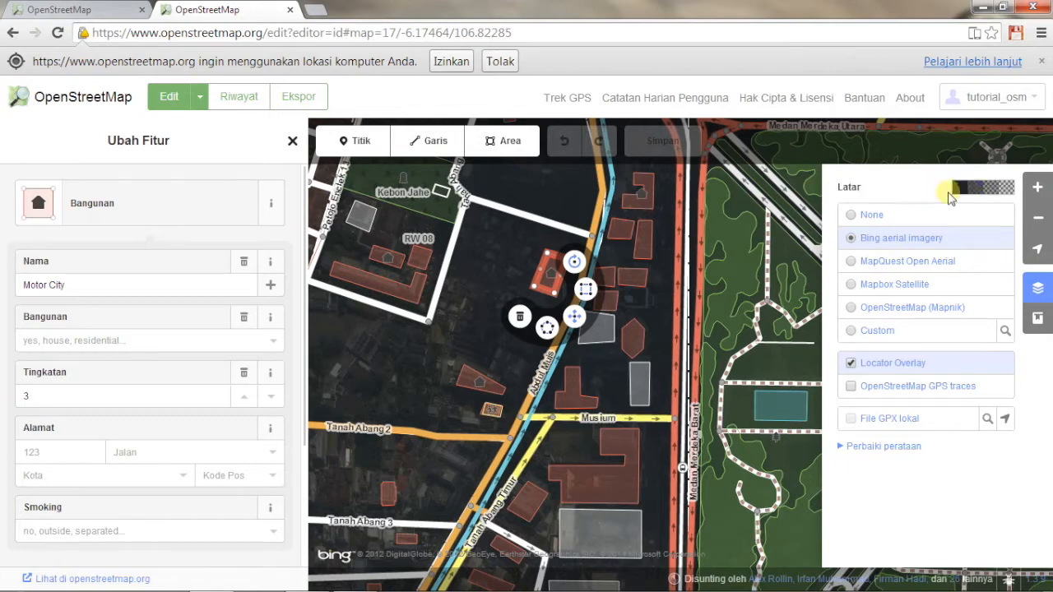
Try the 25%, 50% and 75% background brightness levels, set it to 100%, and close the background settings
click(1004, 194)
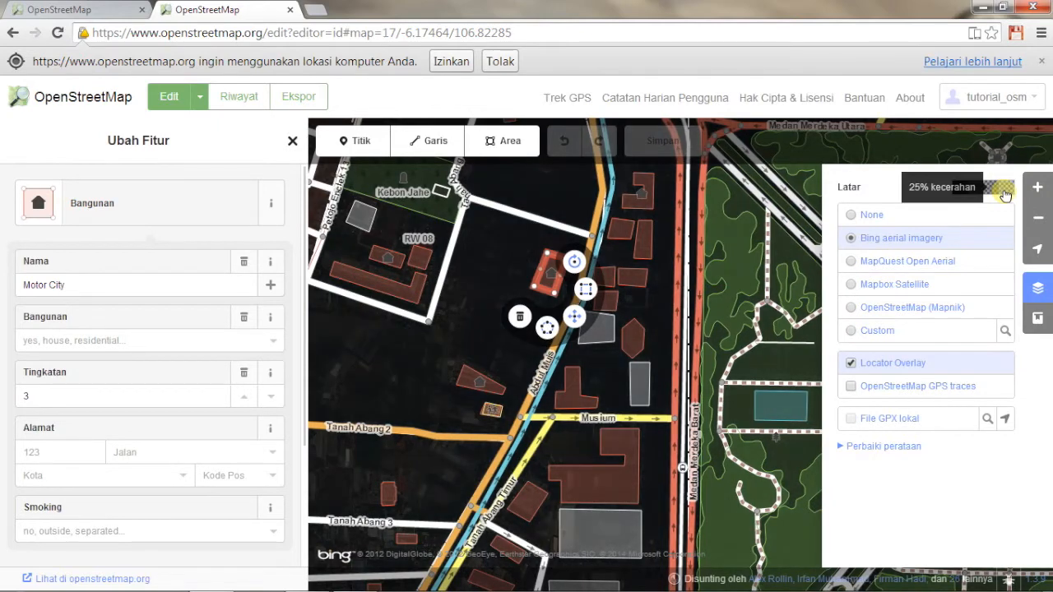
click(989, 194)
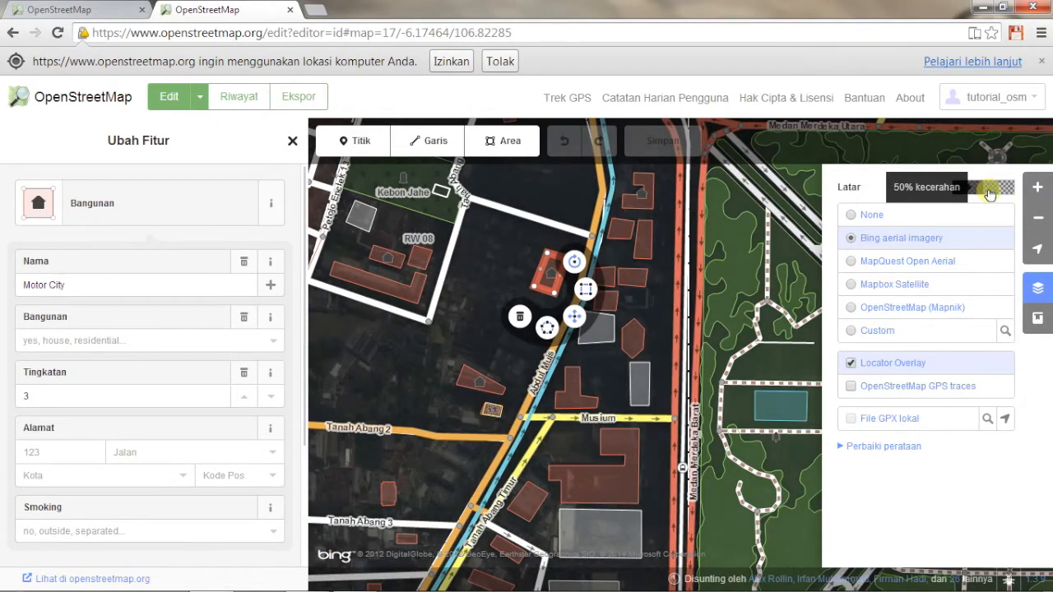
click(977, 194)
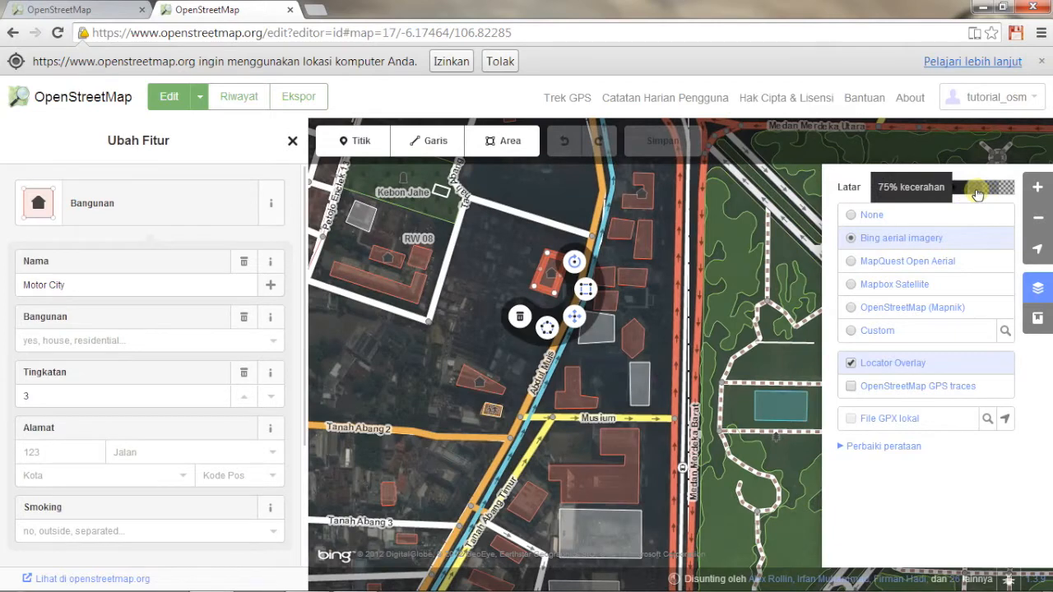
click(963, 194)
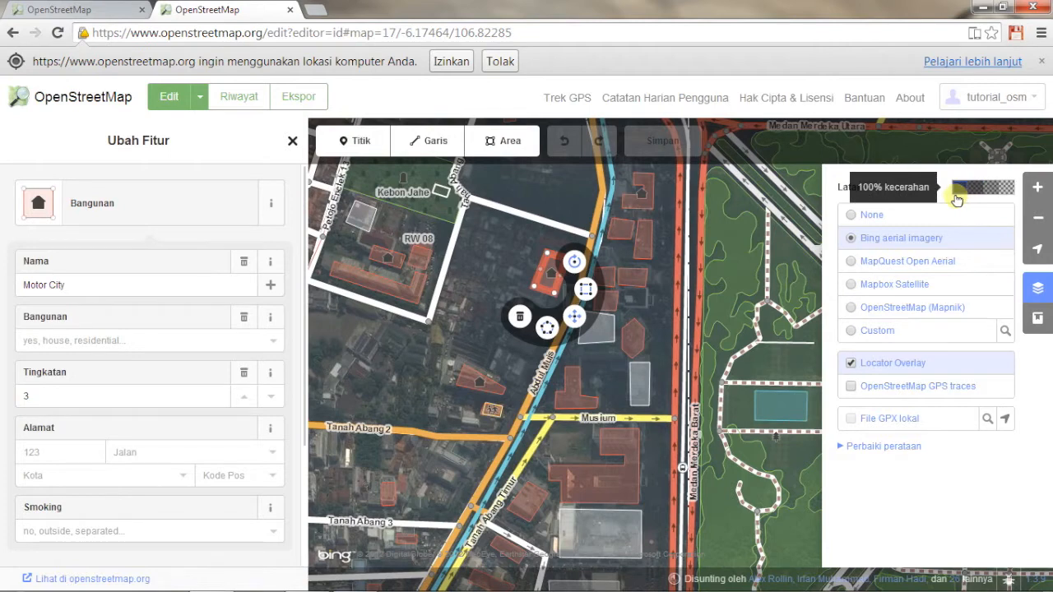
click(1036, 289)
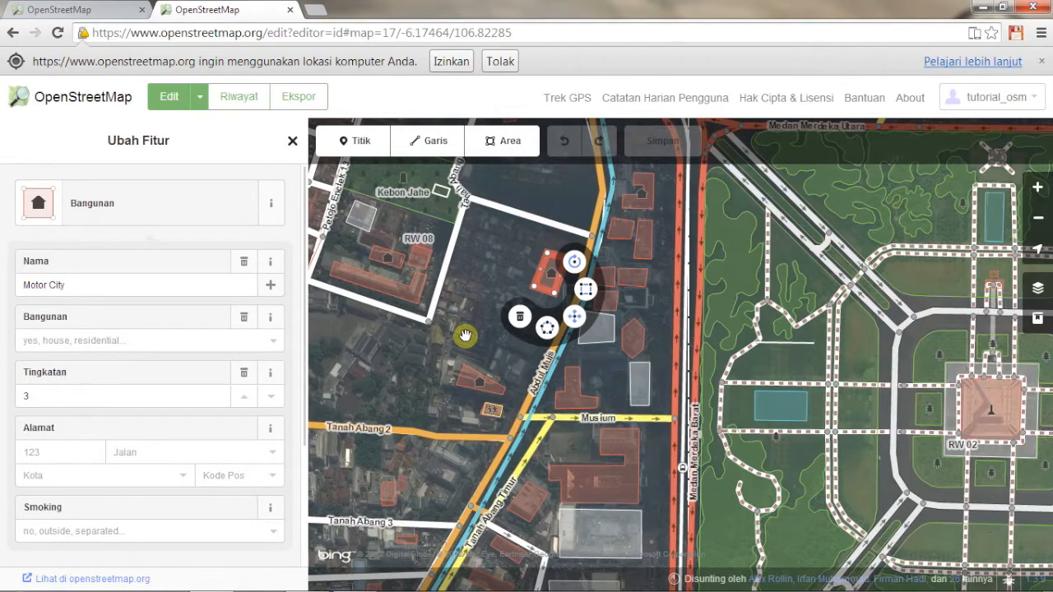
Place a new point in the built-up block between Tanah Abang 1 and Abdul Muis, southwest of Motor City
drag(474, 336, 475, 334)
drag(486, 340, 515, 394)
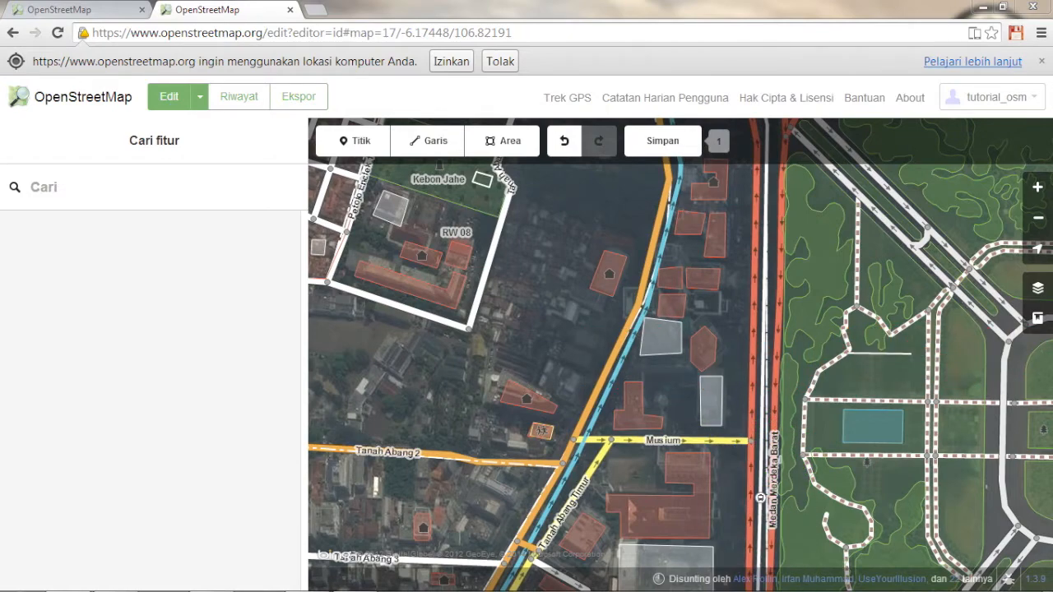
click(425, 238)
click(367, 144)
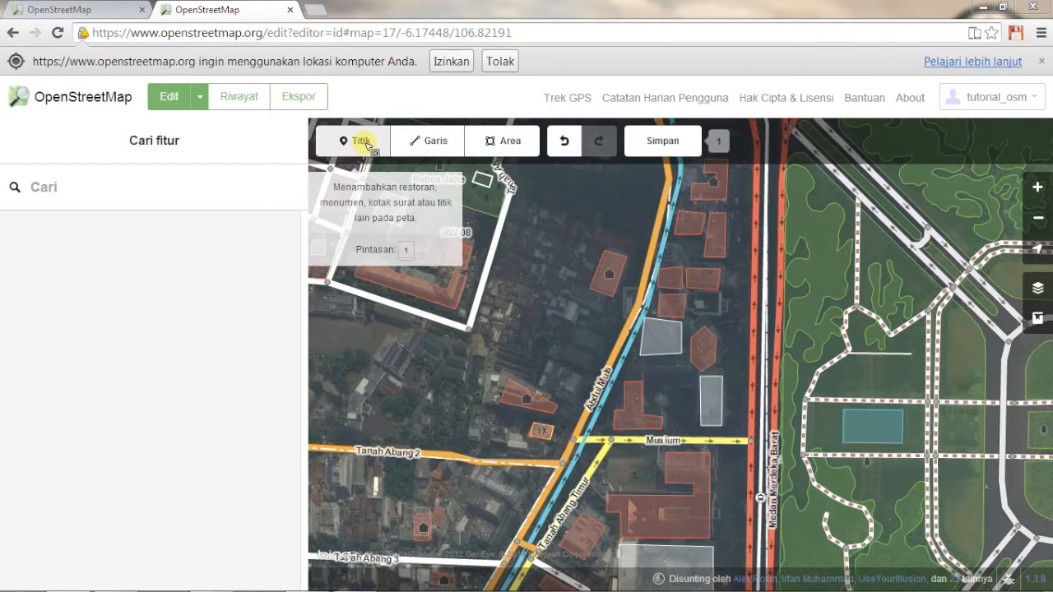
click(362, 141)
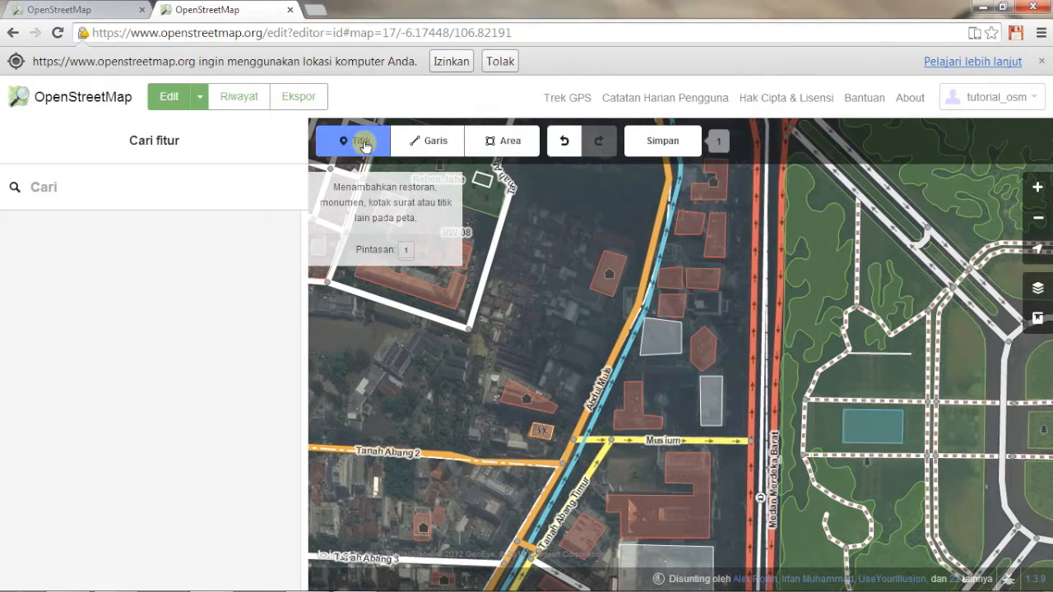
click(476, 309)
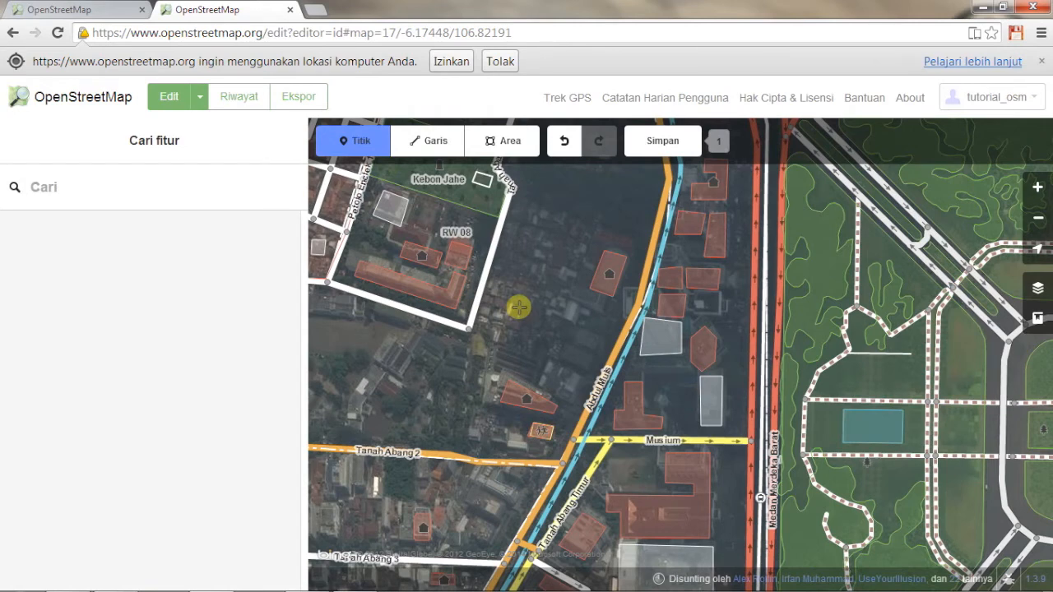
scroll(530, 323, up, 2)
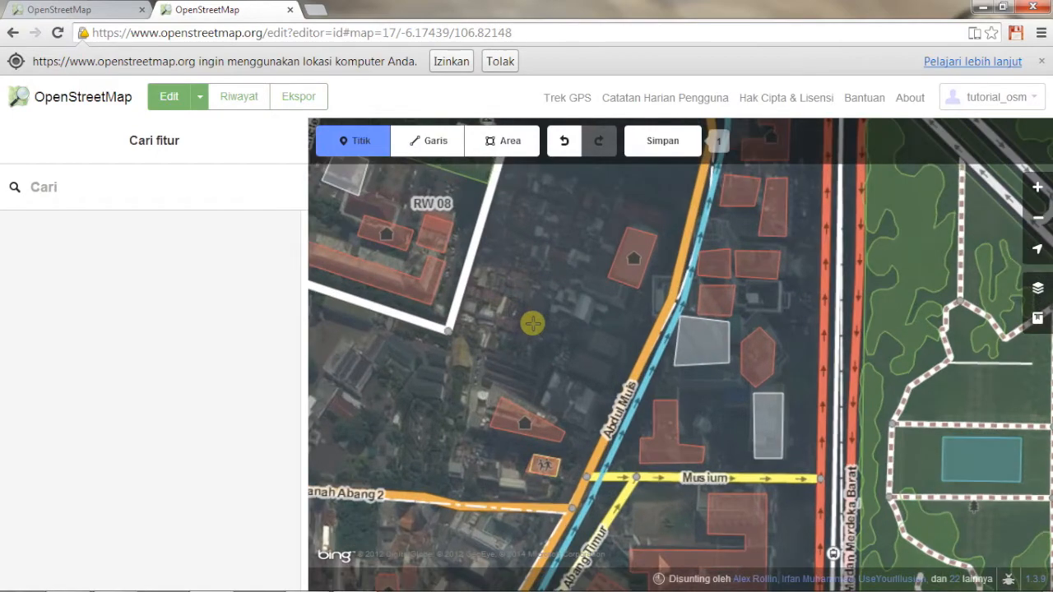
scroll(532, 323, up, 2)
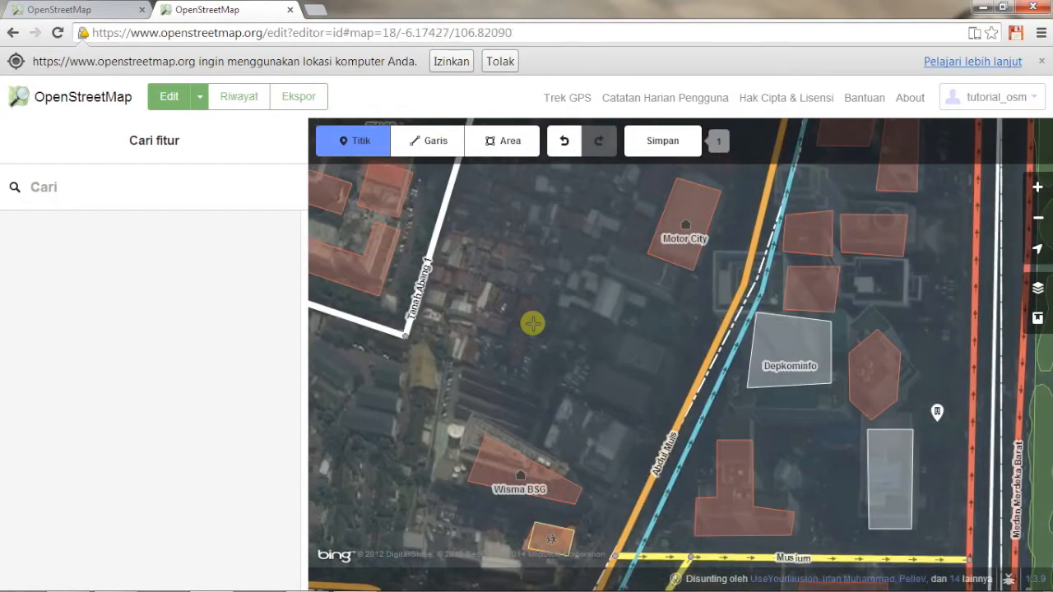
scroll(532, 323, up, 1)
scroll(532, 324, up, 2)
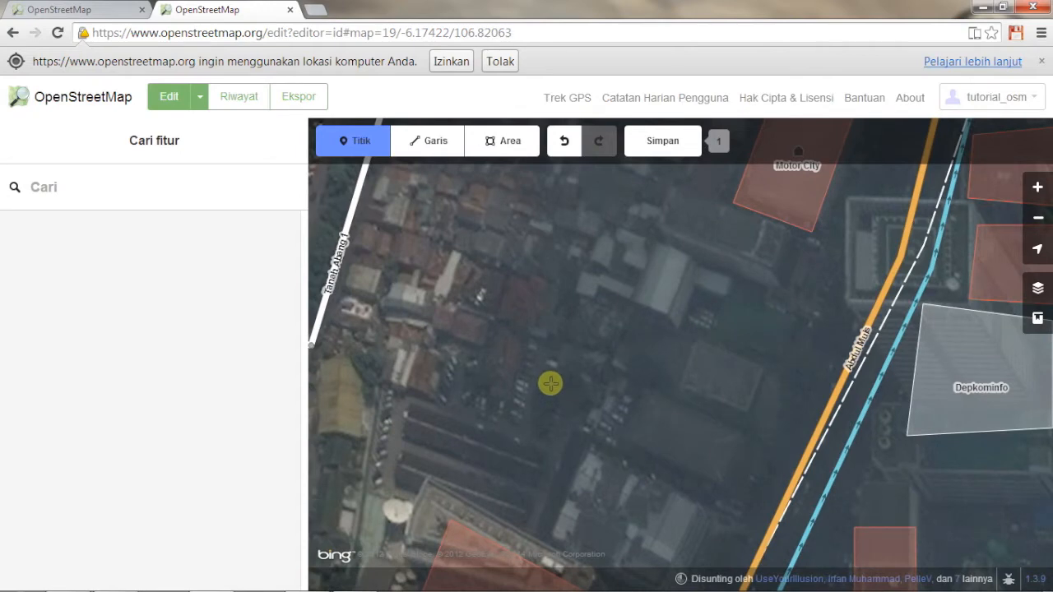
click(550, 388)
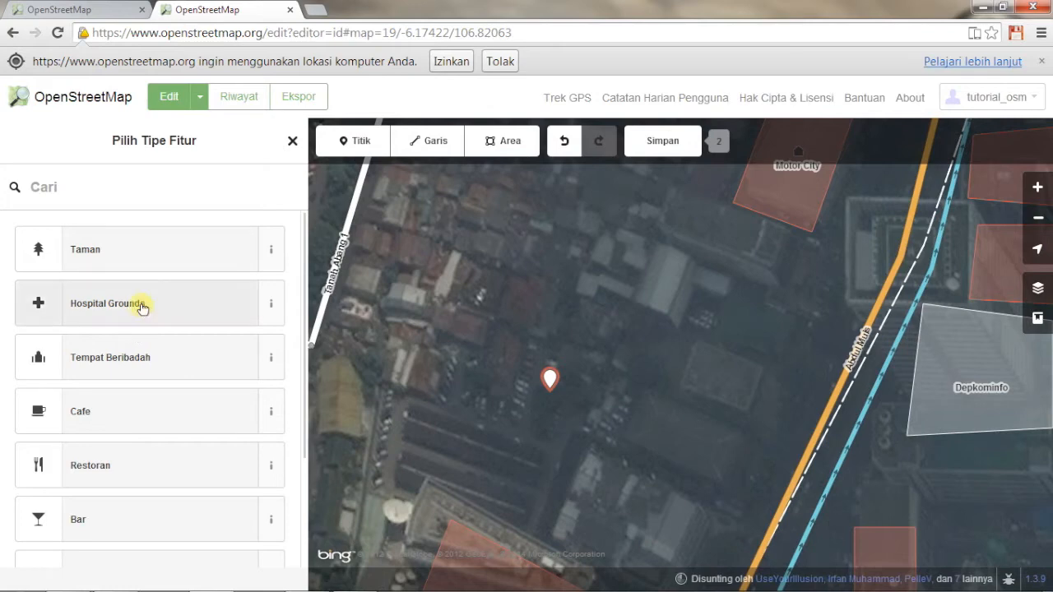
Search the feature types for "pohon" and assign the Pohon type to the new point
scroll(142, 307, down, 1)
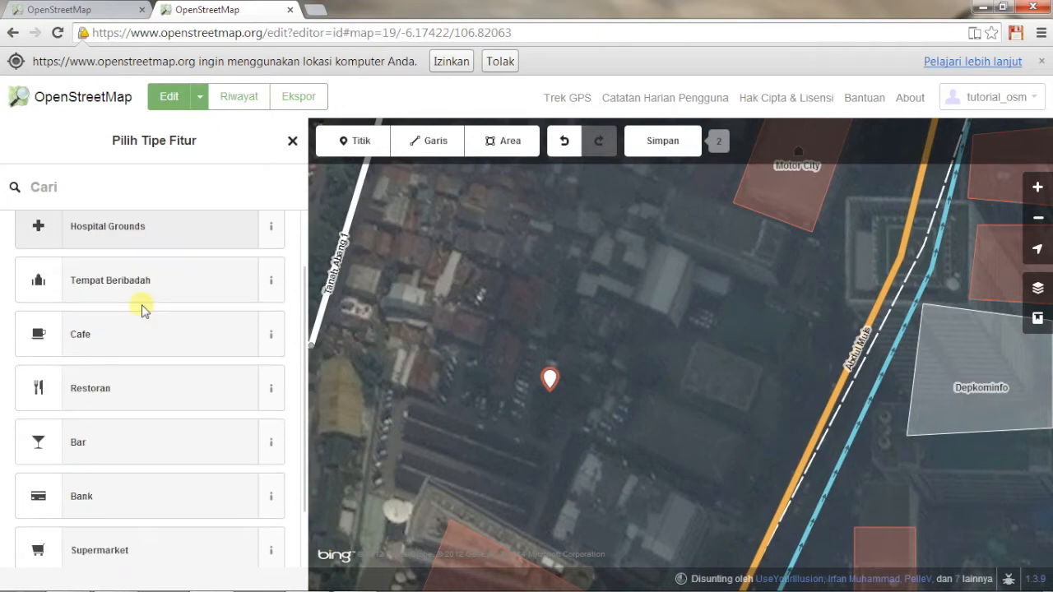
scroll(141, 308, down, 1)
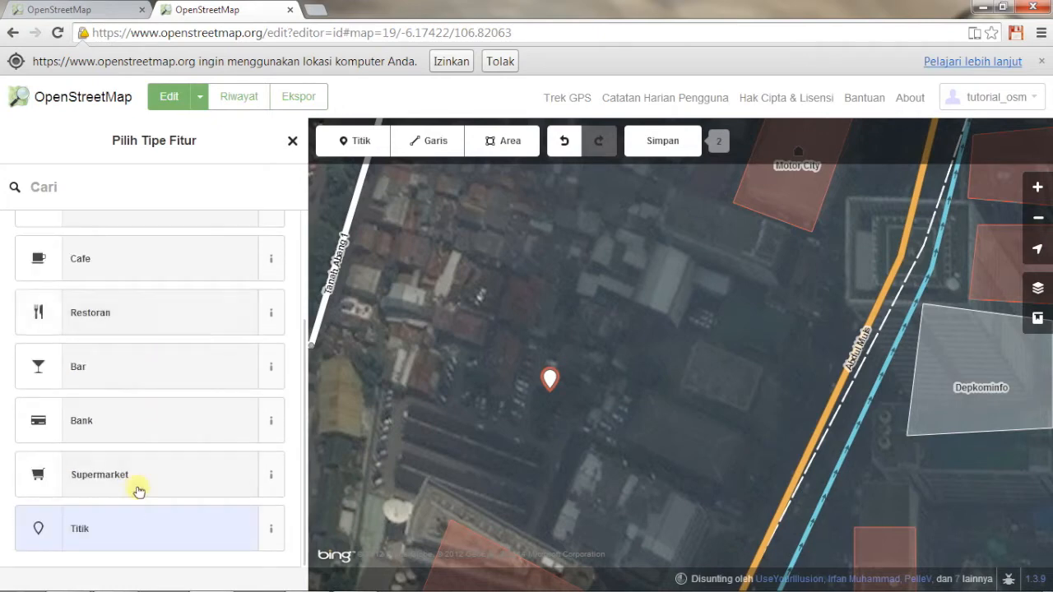
scroll(139, 326, up, 2)
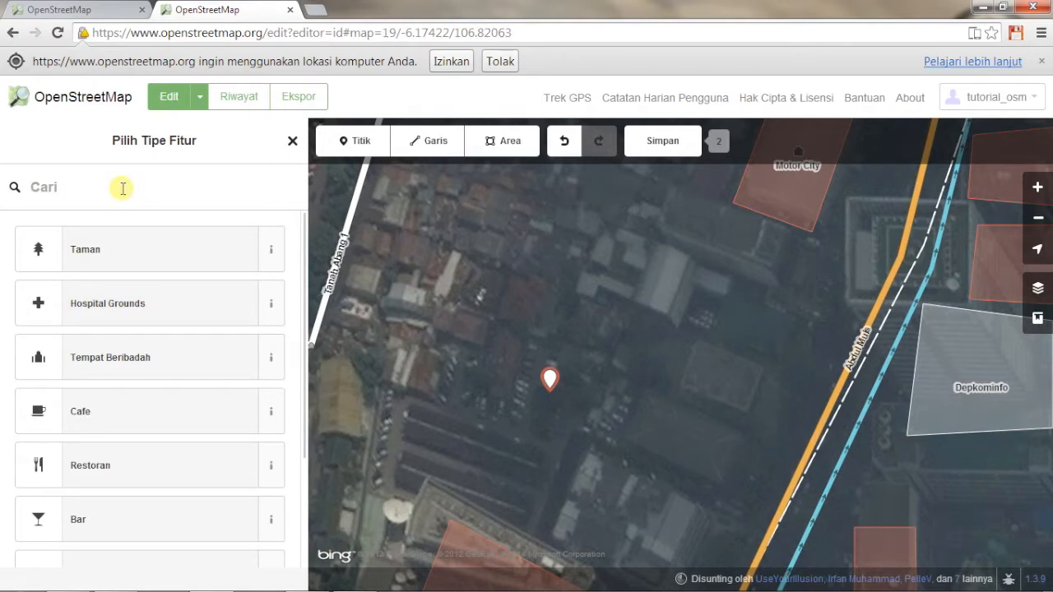
click(123, 189)
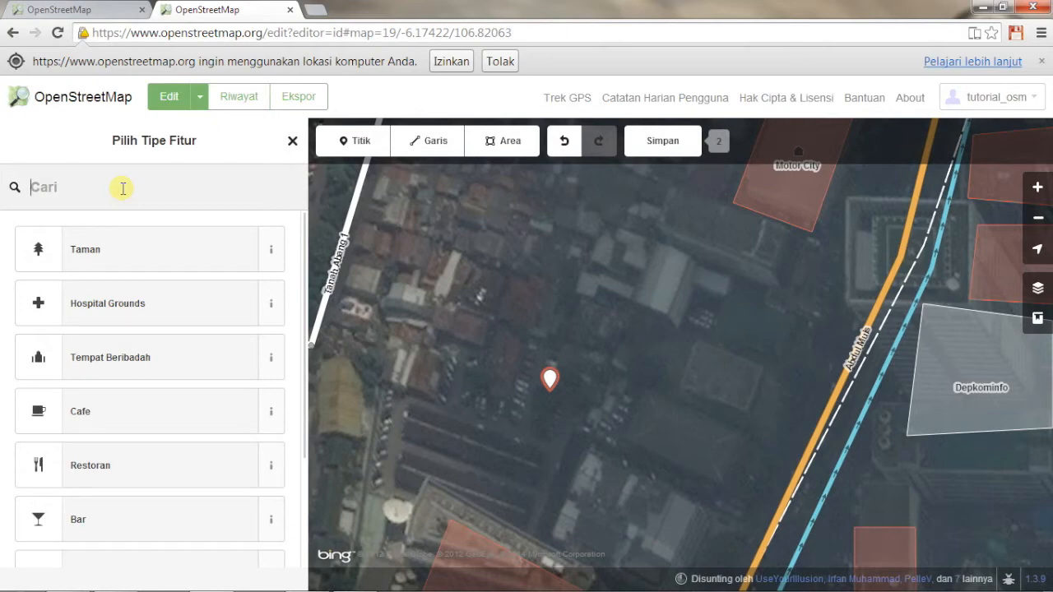
text(pohon)
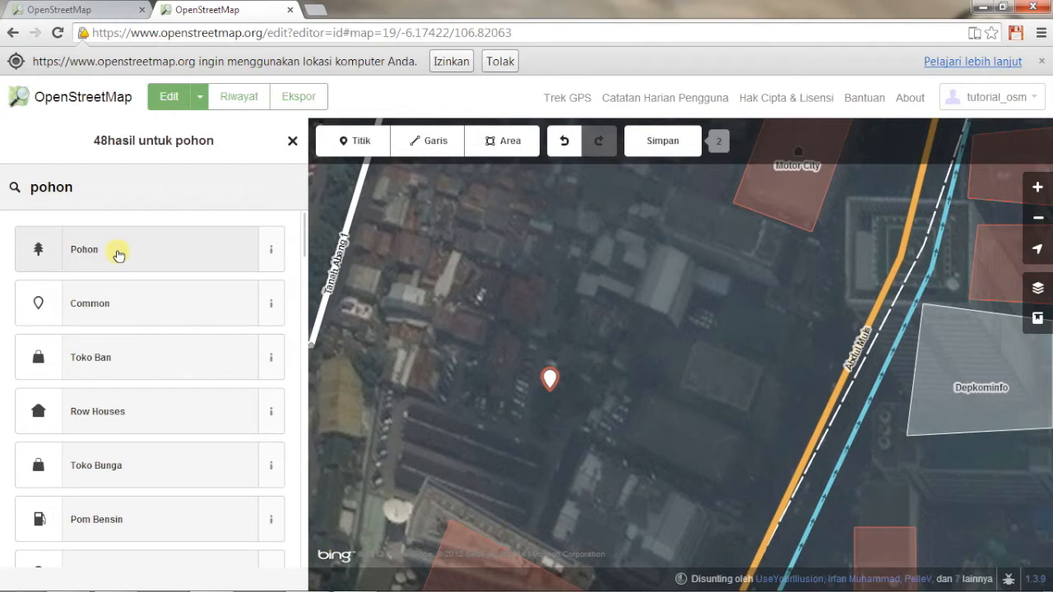
click(118, 255)
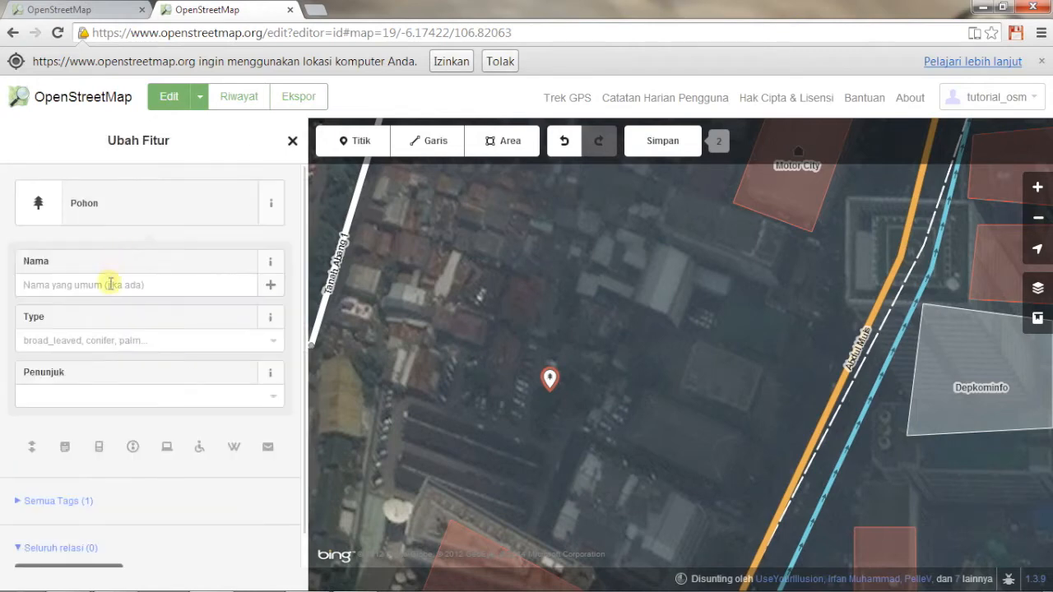
Set the tree's Type to broad_leaved and move its point slightly south on the map
click(110, 284)
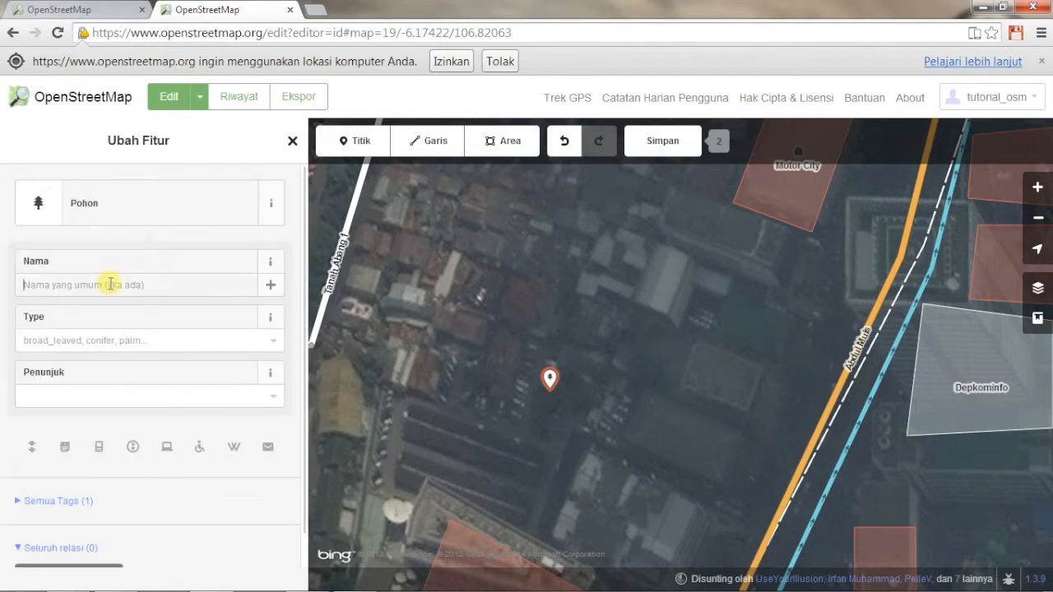
click(103, 340)
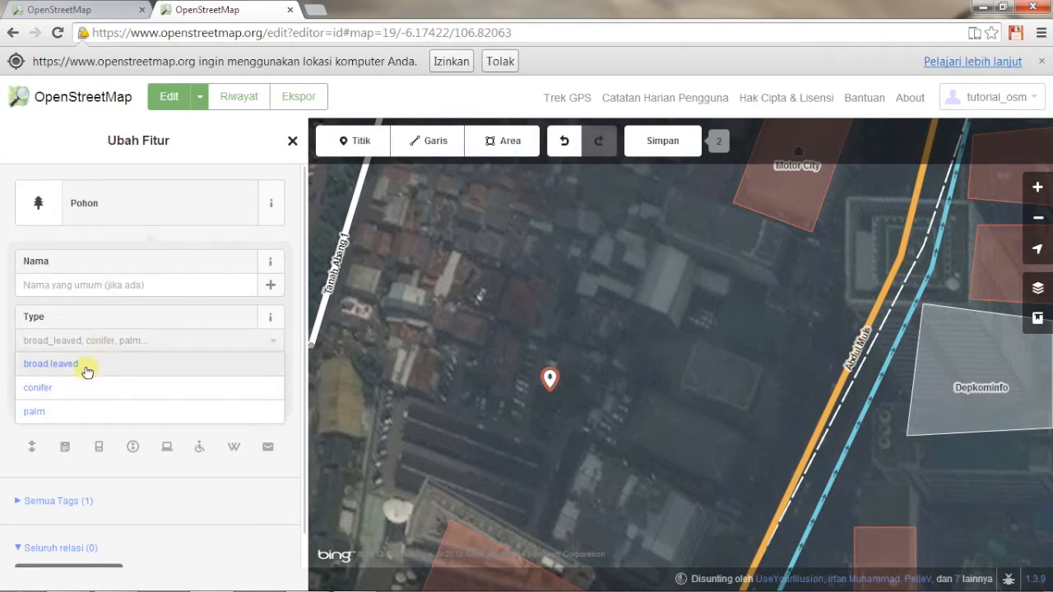
click(88, 371)
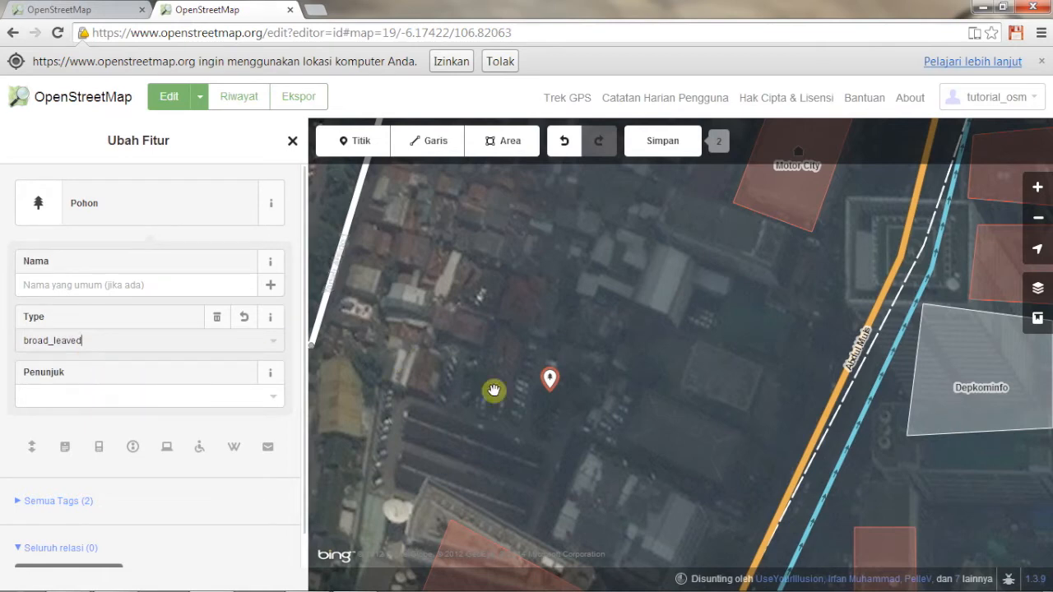
drag(551, 379, 546, 420)
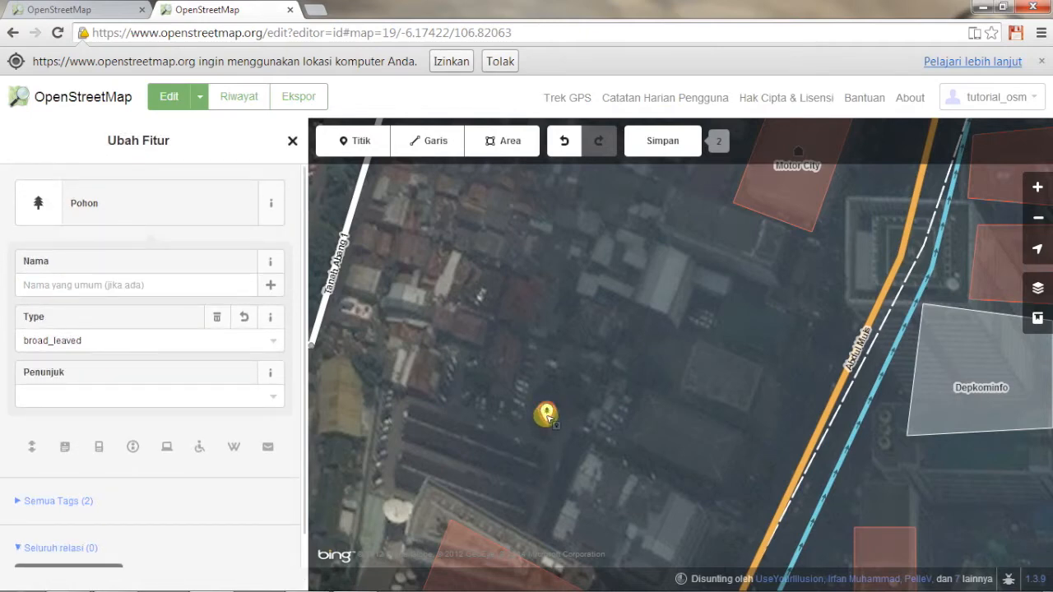
Delete the tree point from the map and undo the deletion
click(547, 414)
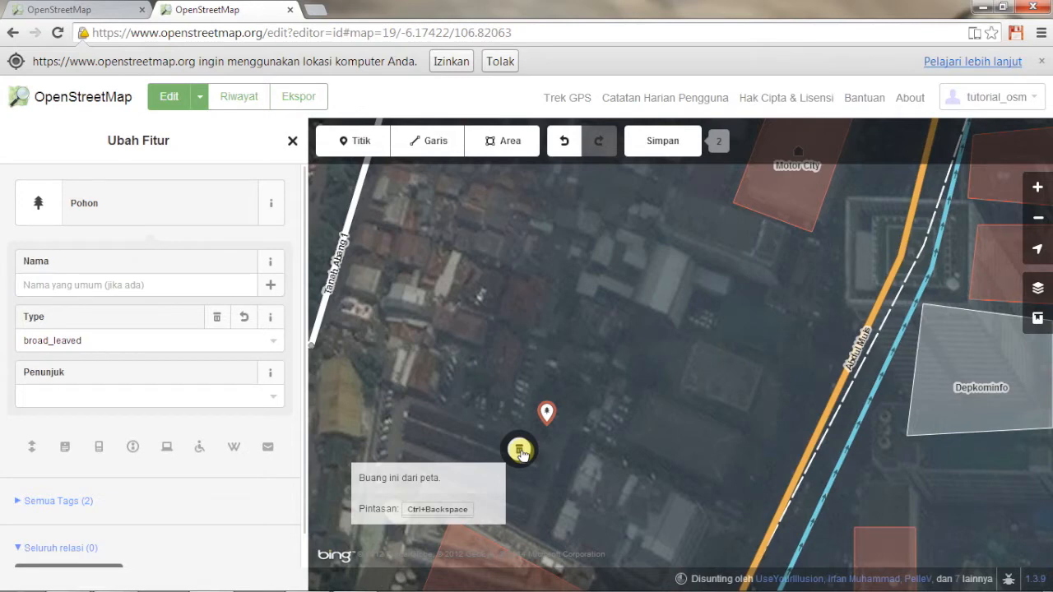
click(521, 452)
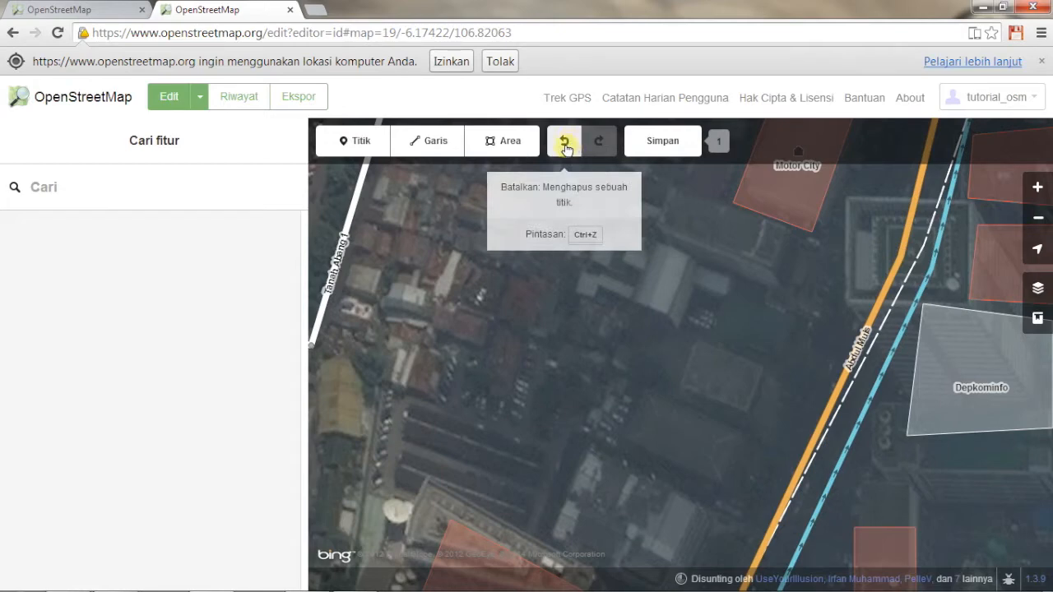
click(565, 147)
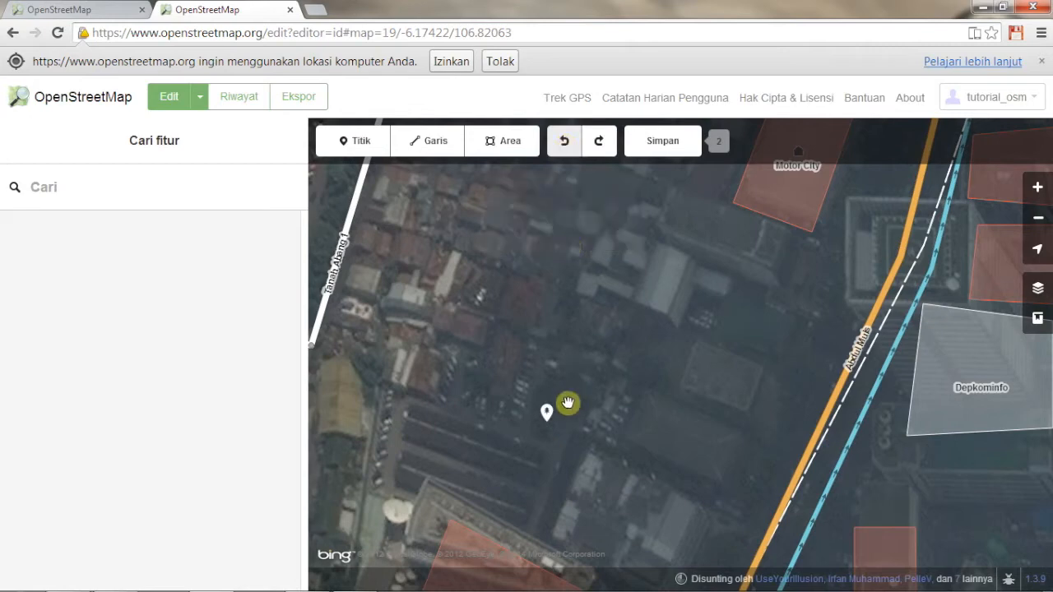
Draw a line branching off Tanah Abang 1 beside the green area and running southeast through the houses to just before Motor City
scroll(560, 404, down, 2)
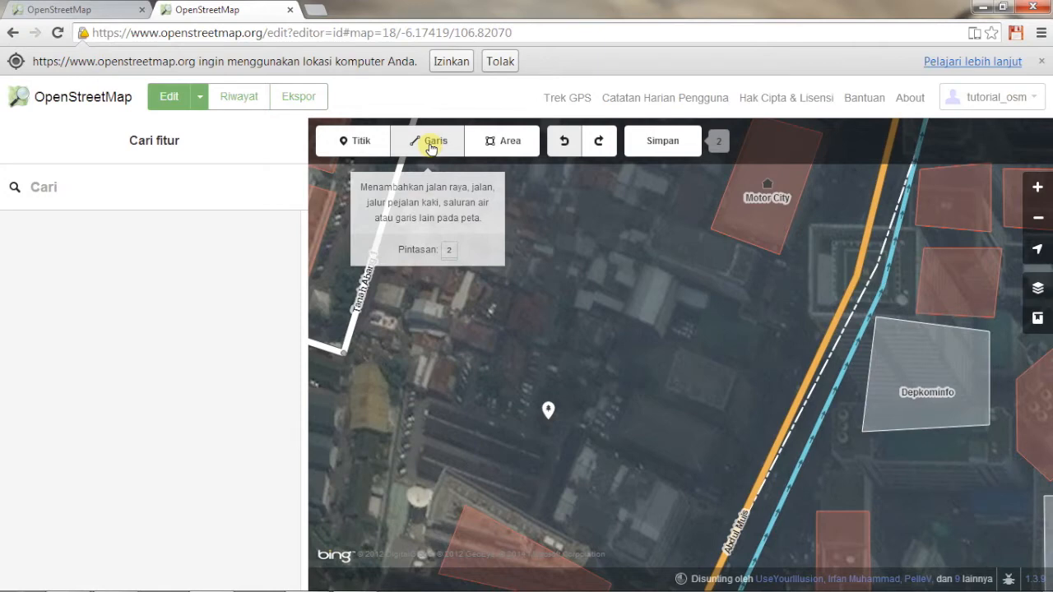
click(431, 146)
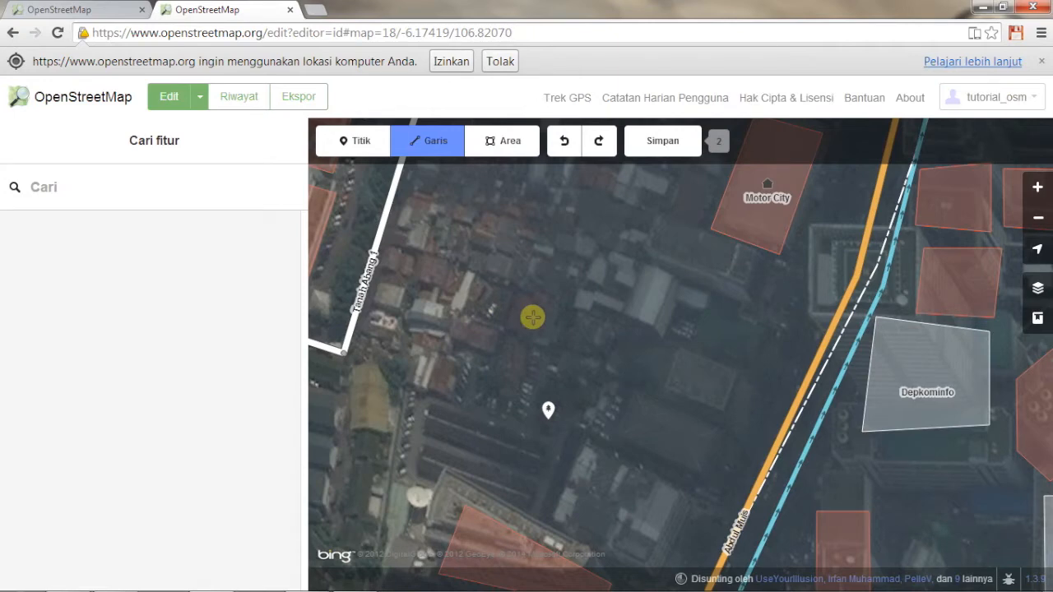
scroll(532, 317, down, 1)
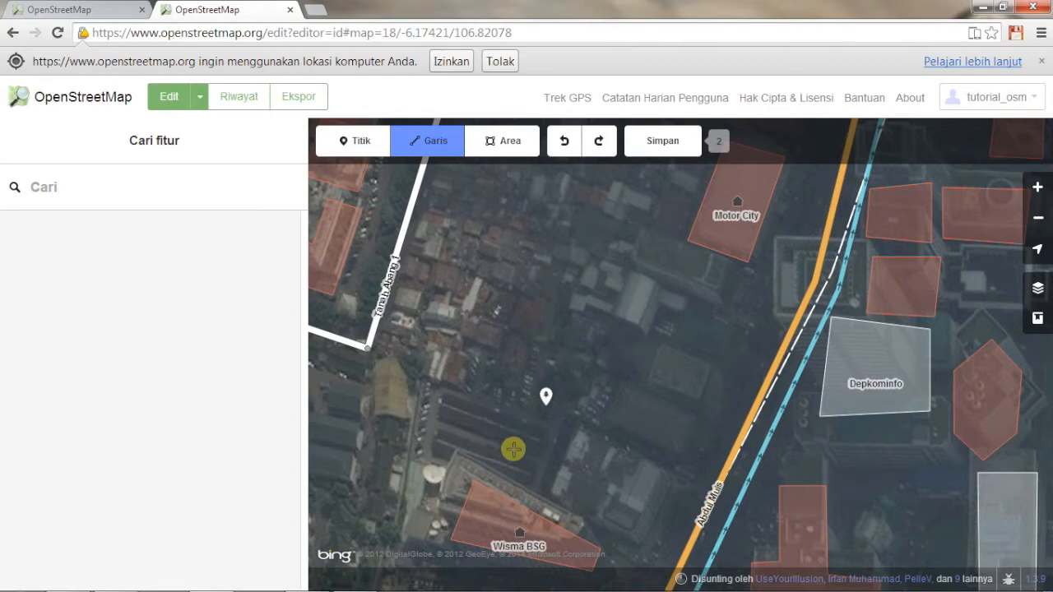
right_click(506, 483)
click(478, 217)
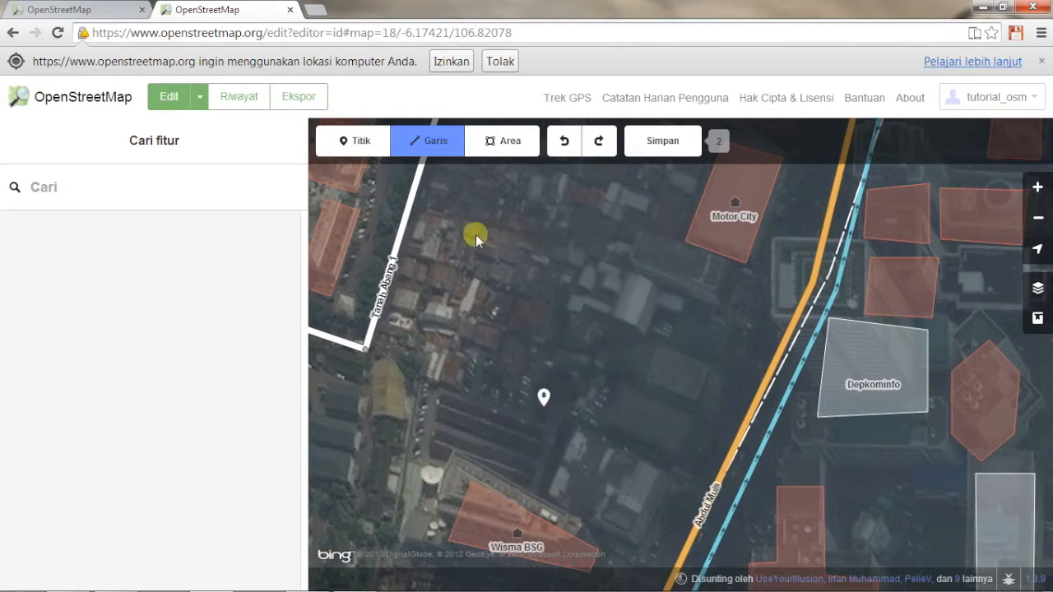
drag(472, 285, 486, 451)
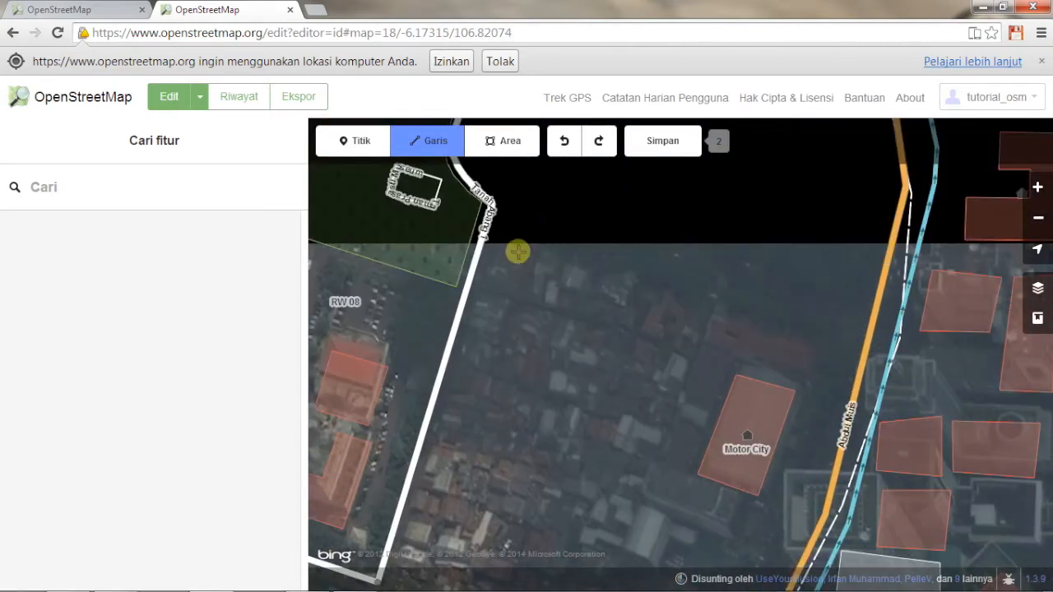
click(473, 287)
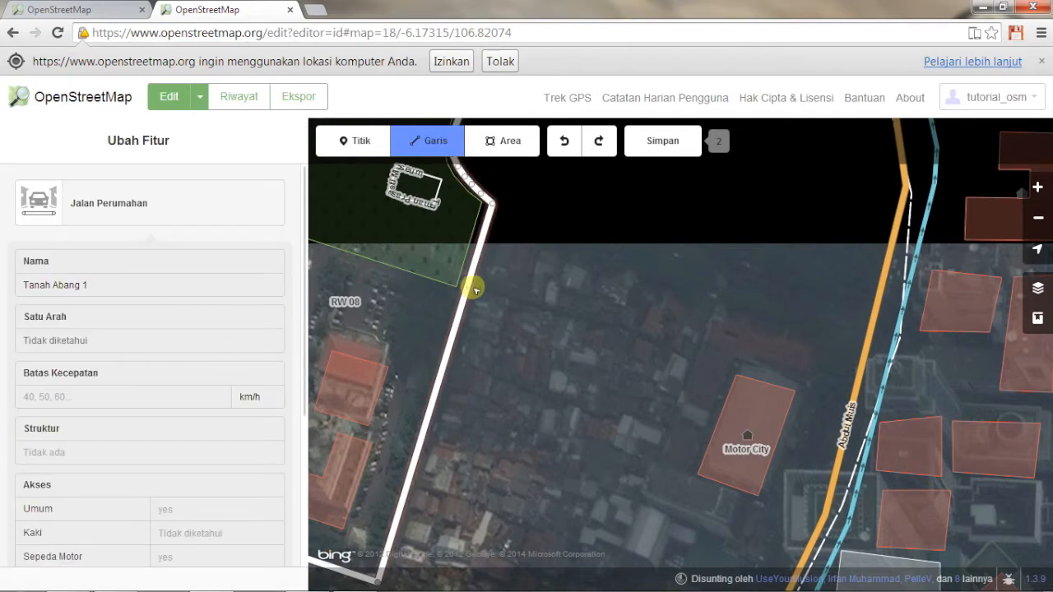
click(473, 288)
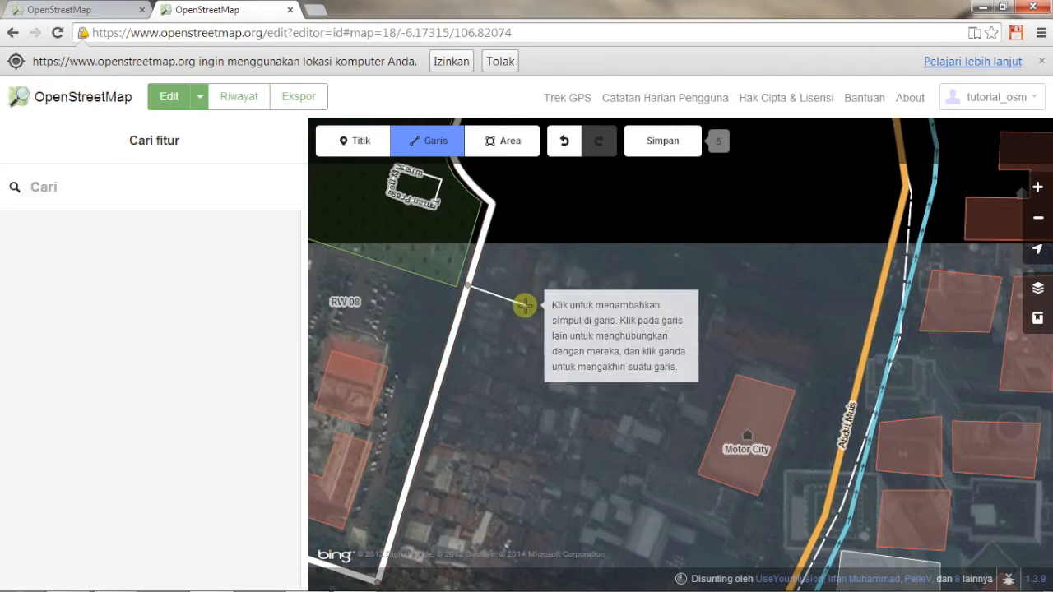
click(524, 305)
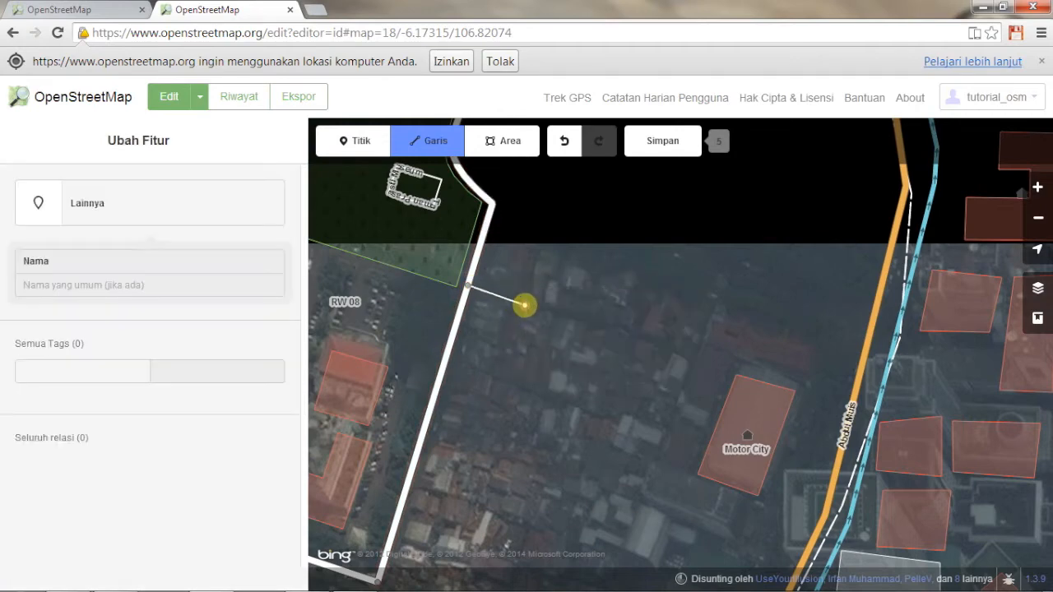
click(574, 319)
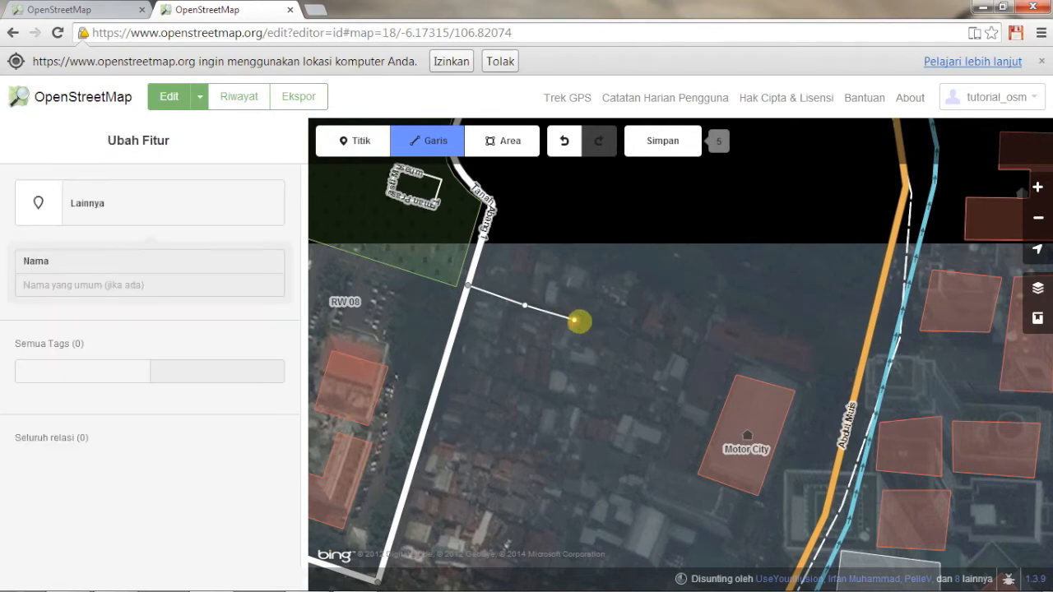
click(621, 333)
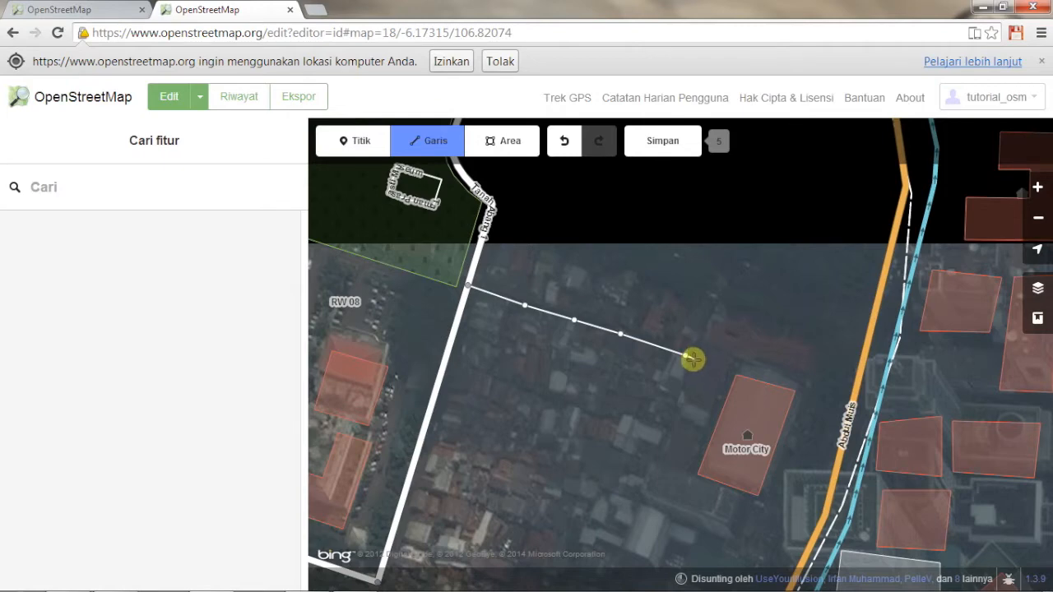
double_click(692, 358)
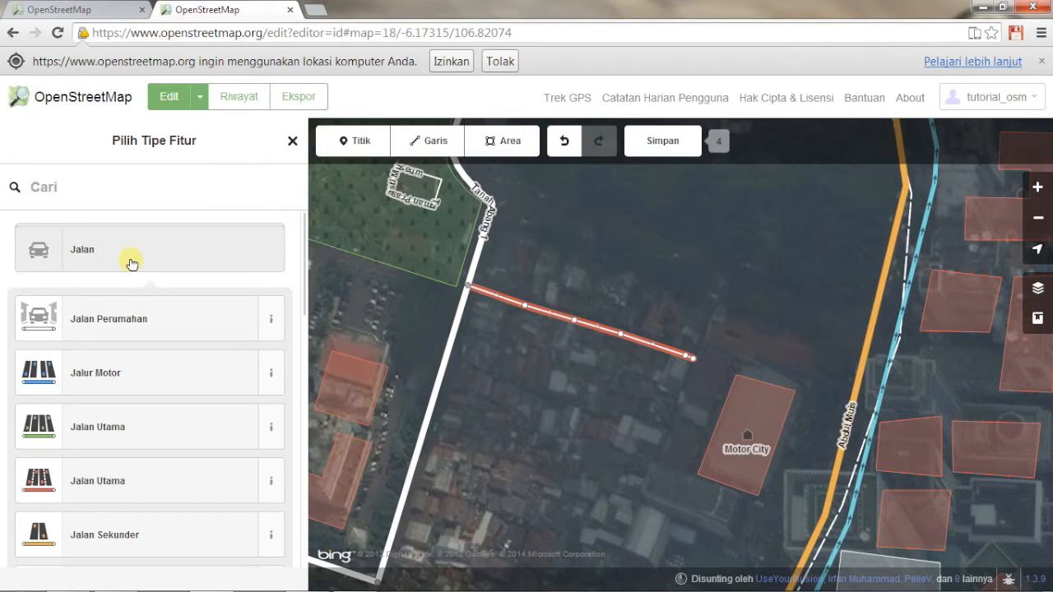
Browse the road types and assign Jalan Tersier to the new line
scroll(152, 330, down, 2)
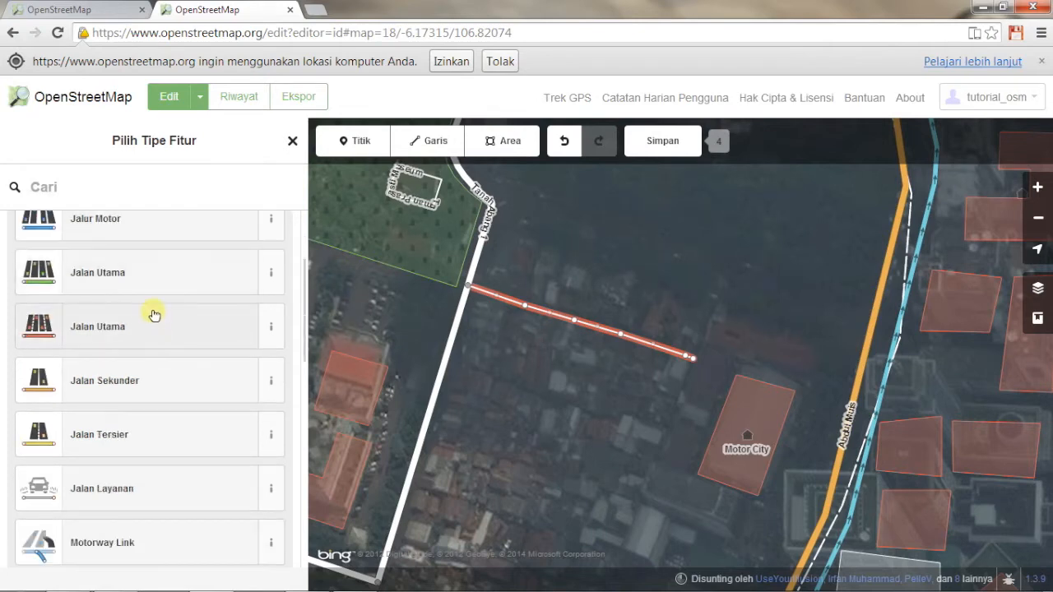
scroll(151, 310, up, 2)
scroll(150, 345, down, 1)
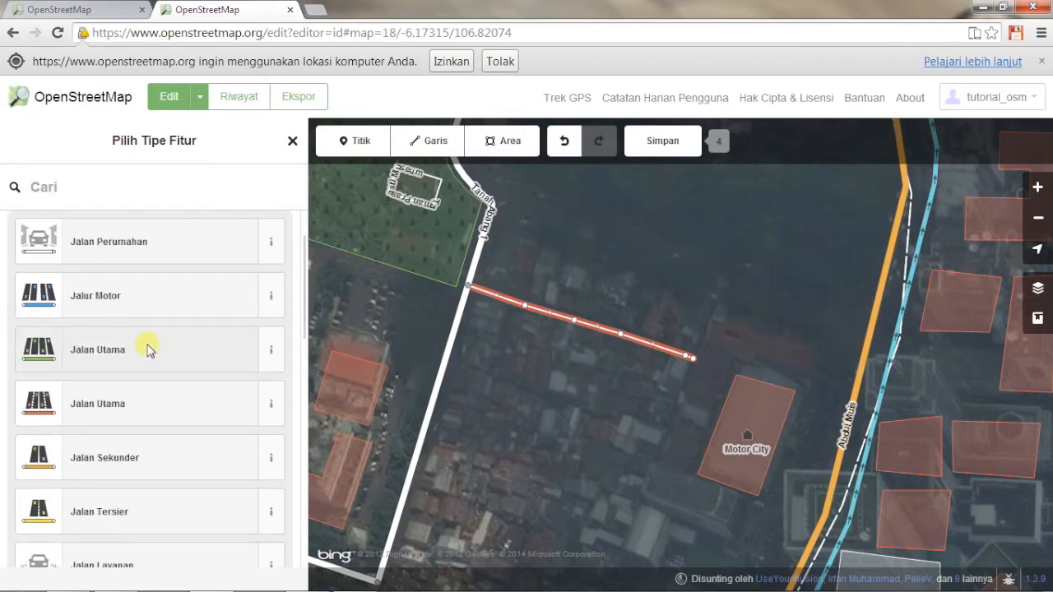
scroll(143, 344, down, 2)
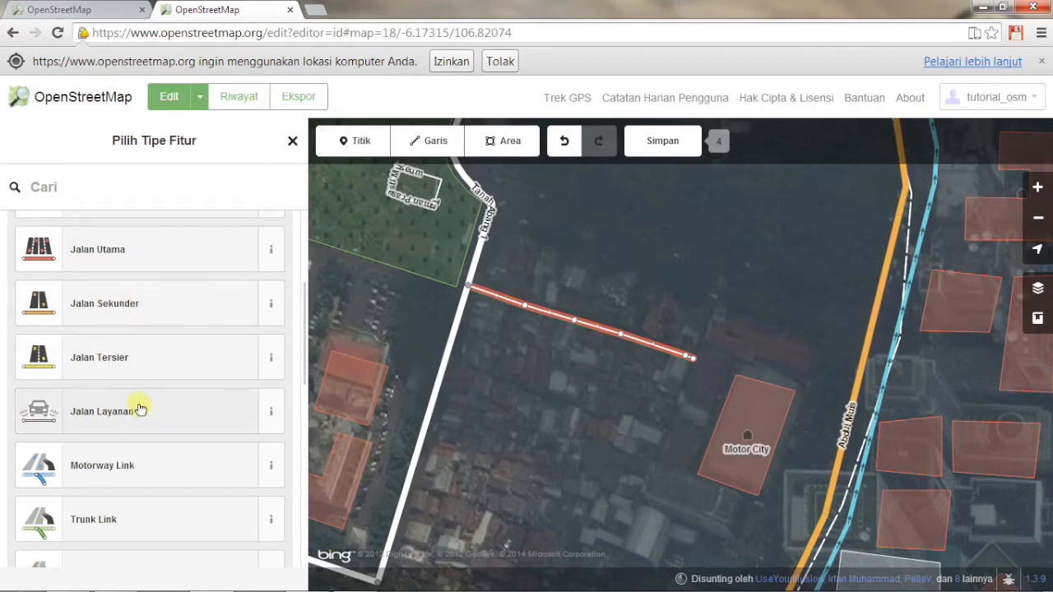
scroll(138, 407, down, 3)
scroll(140, 410, down, 3)
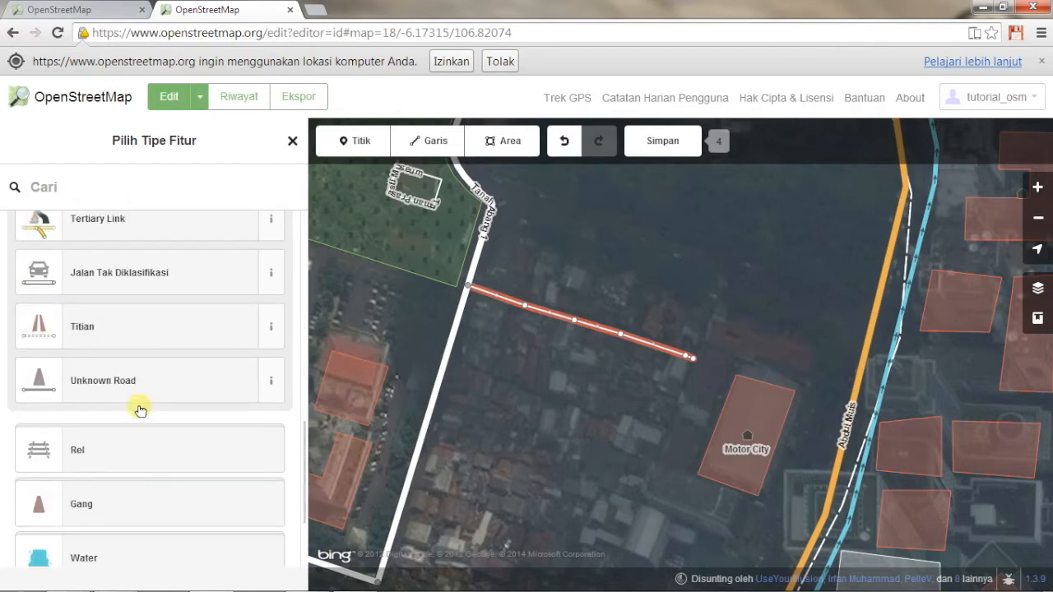
scroll(139, 410, up, 8)
scroll(140, 411, up, 3)
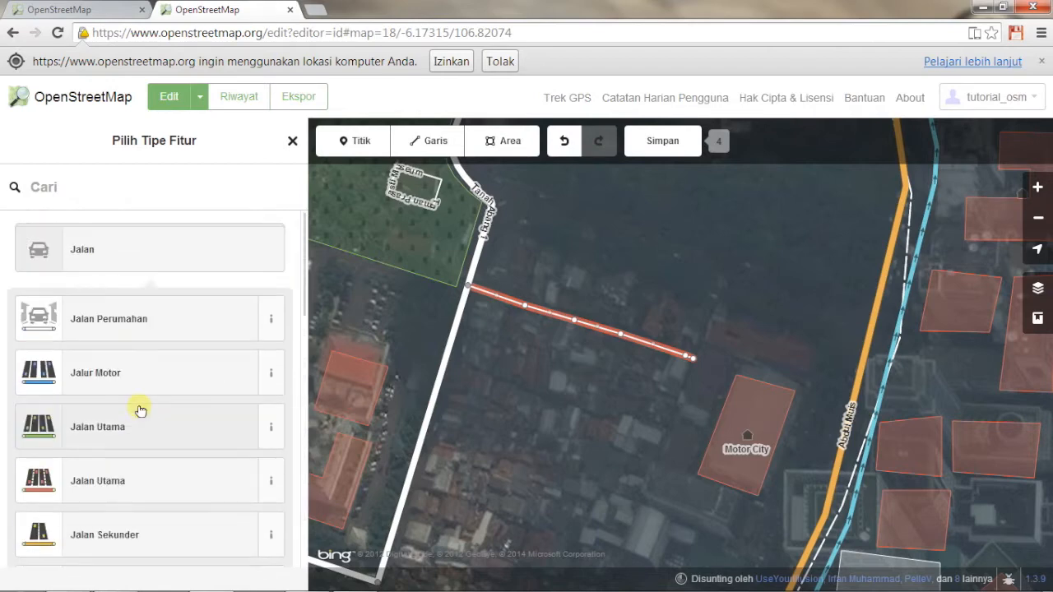
scroll(140, 411, down, 4)
scroll(135, 415, up, 2)
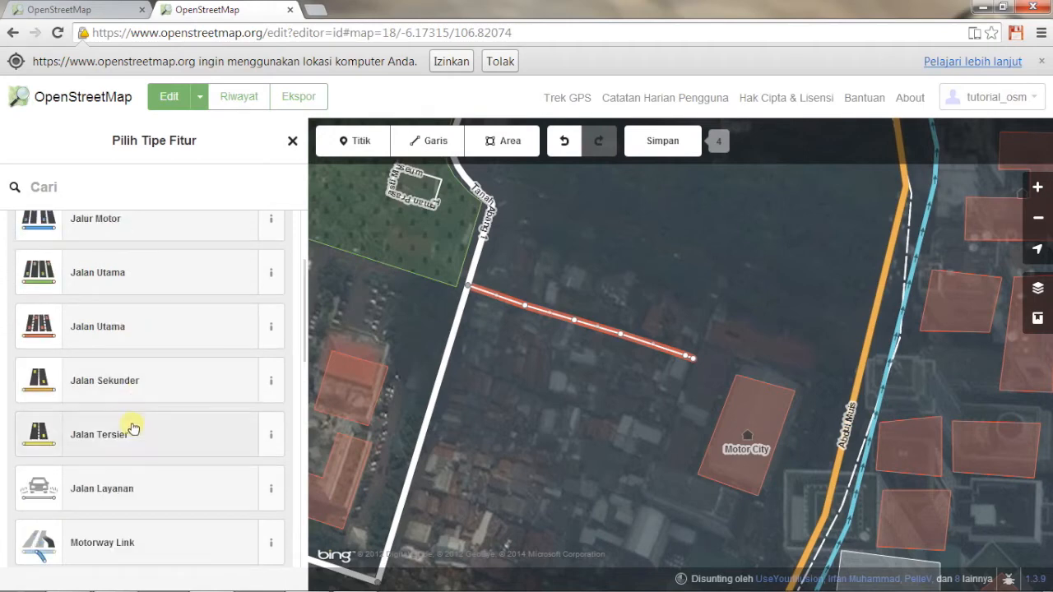
click(134, 421)
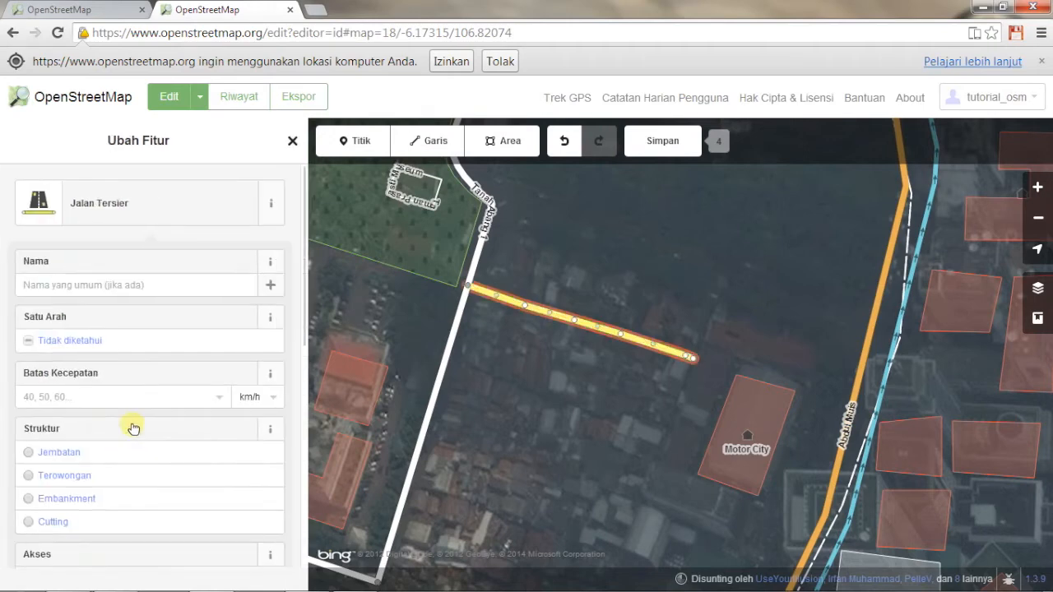
Set the new road's Satu Arah (one-way) attribute to No
click(95, 284)
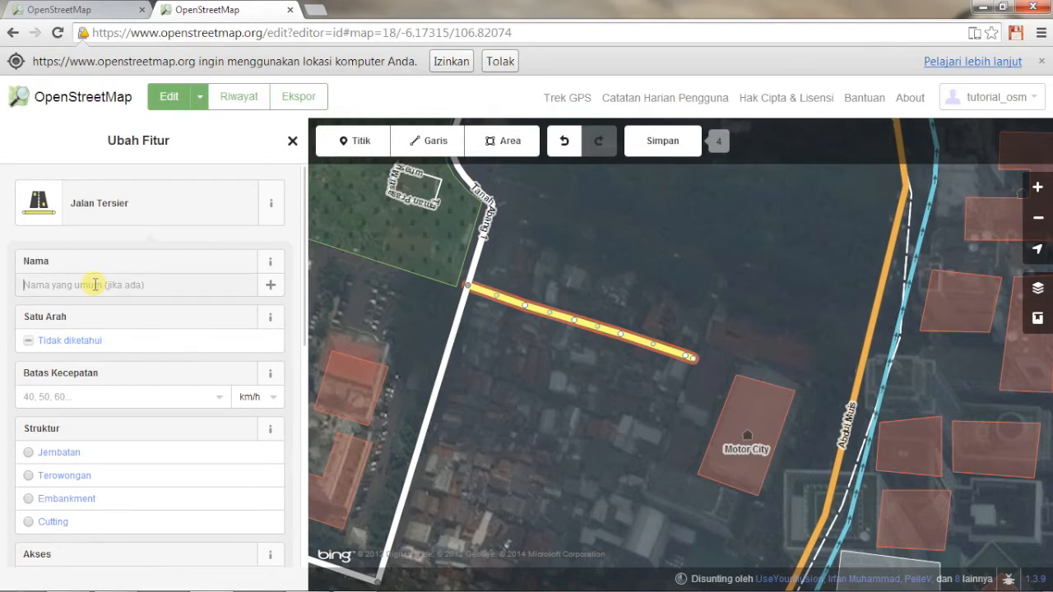
click(82, 350)
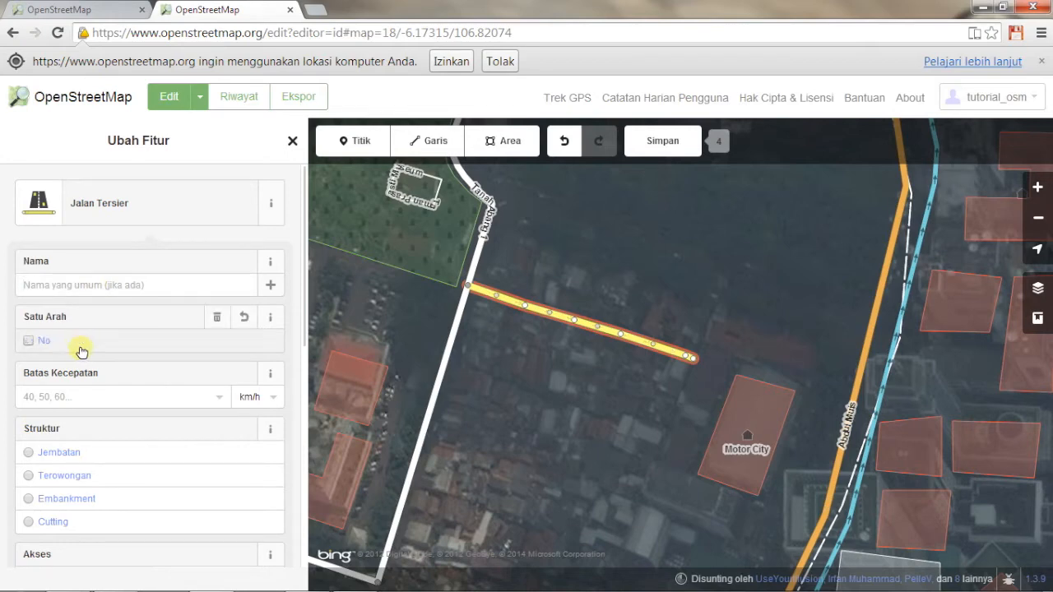
click(64, 343)
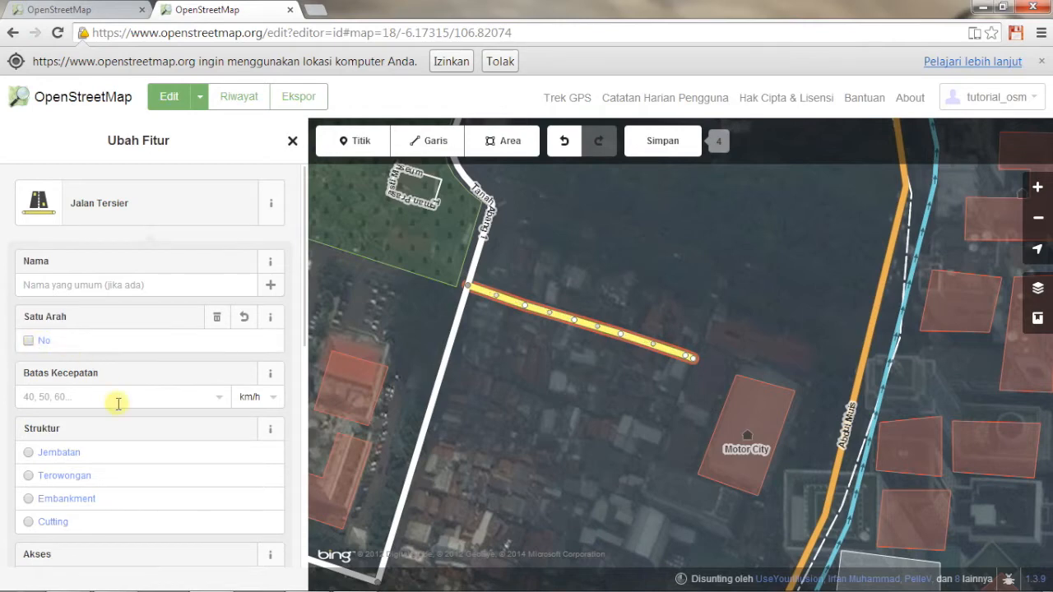
Review the road's structure, access, lanes, surface and reference fields, including the Umum access options, and deselect the road
scroll(119, 401, down, 1)
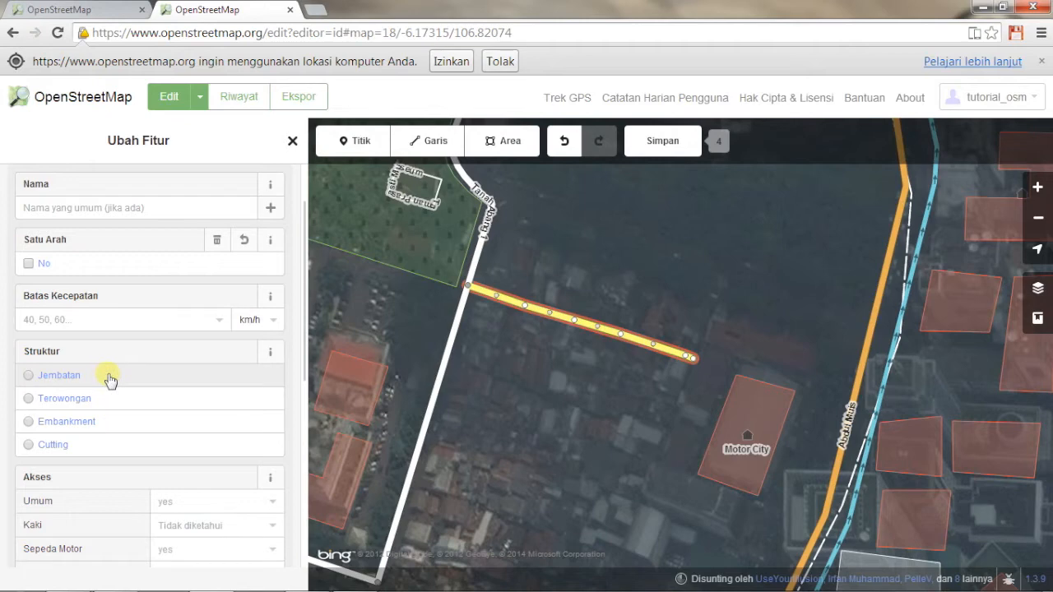
scroll(96, 407, down, 1)
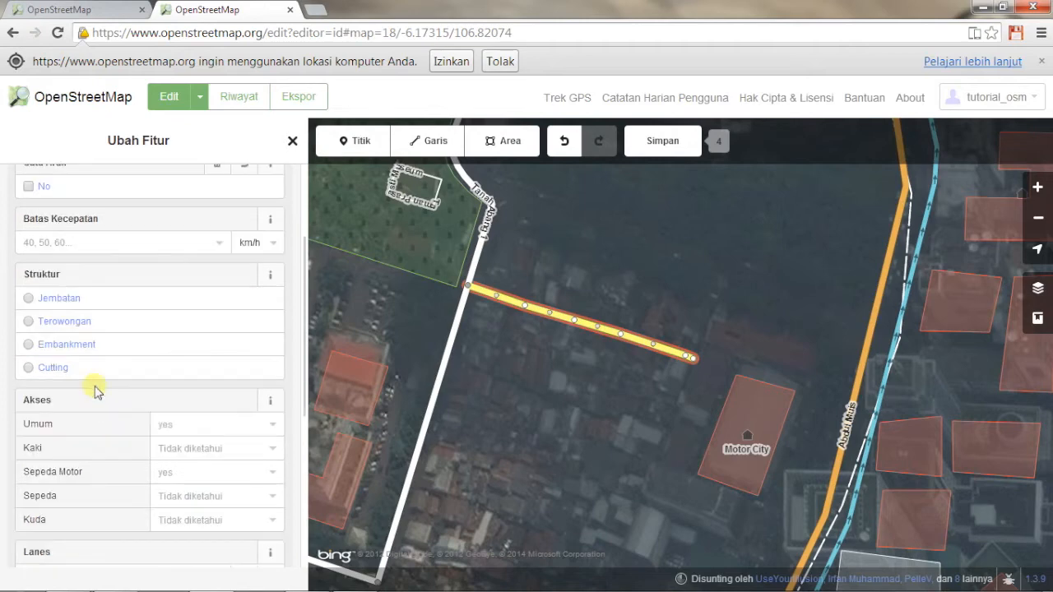
scroll(129, 403, down, 2)
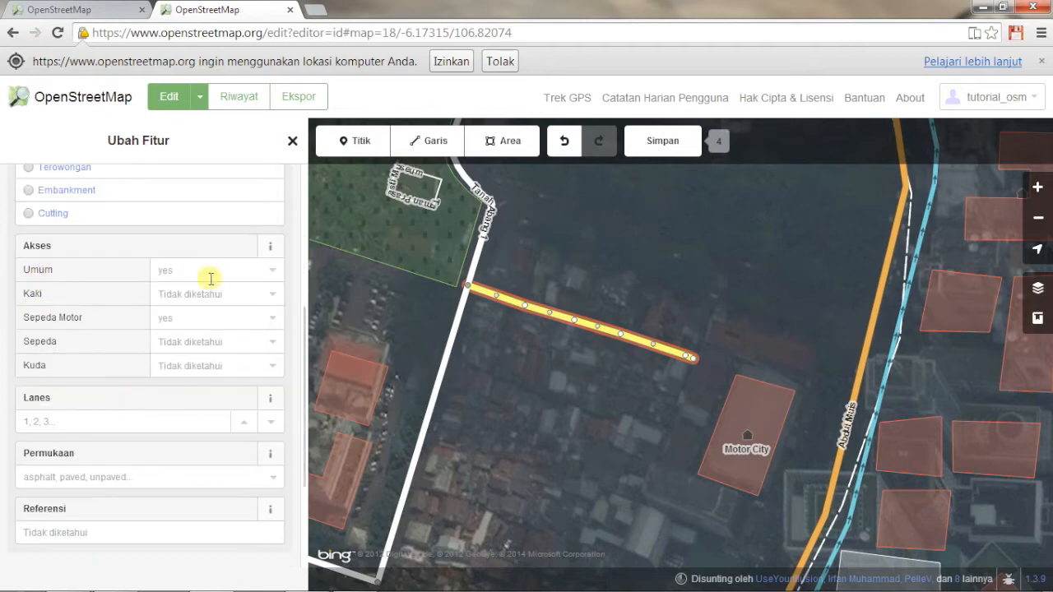
click(278, 273)
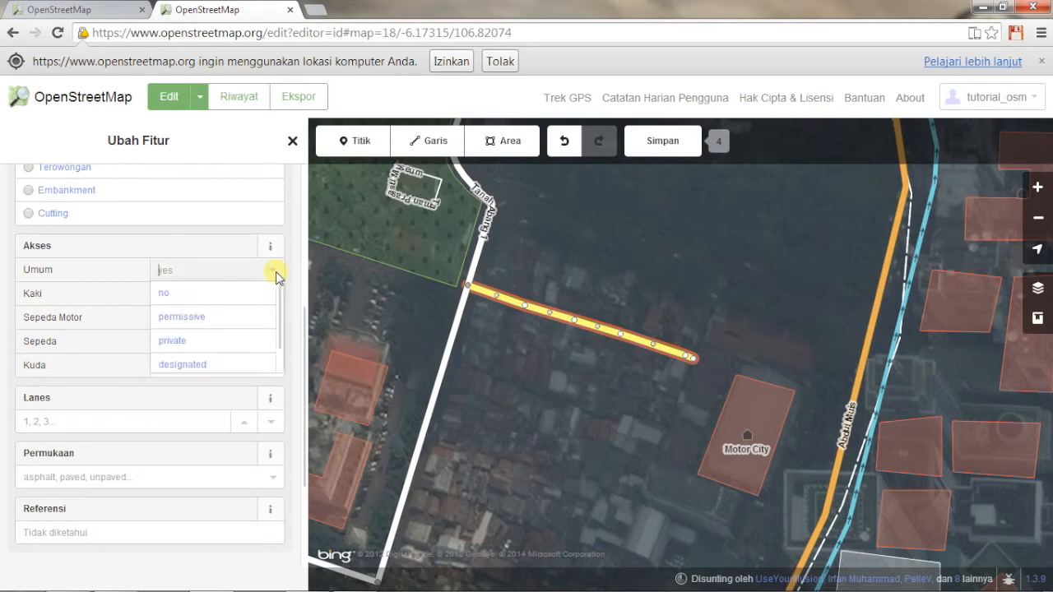
click(117, 298)
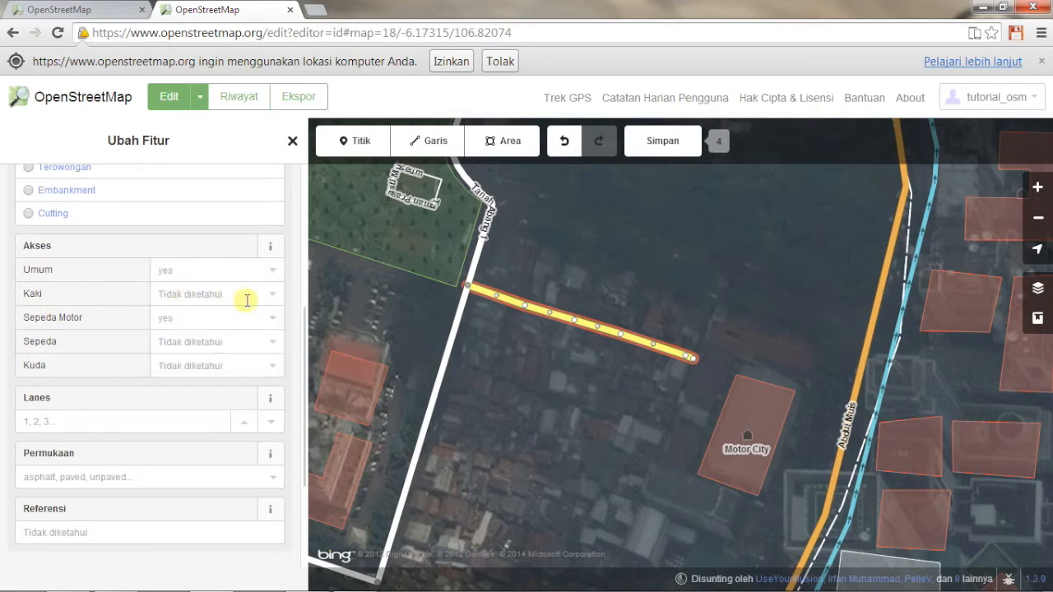
scroll(157, 348, down, 2)
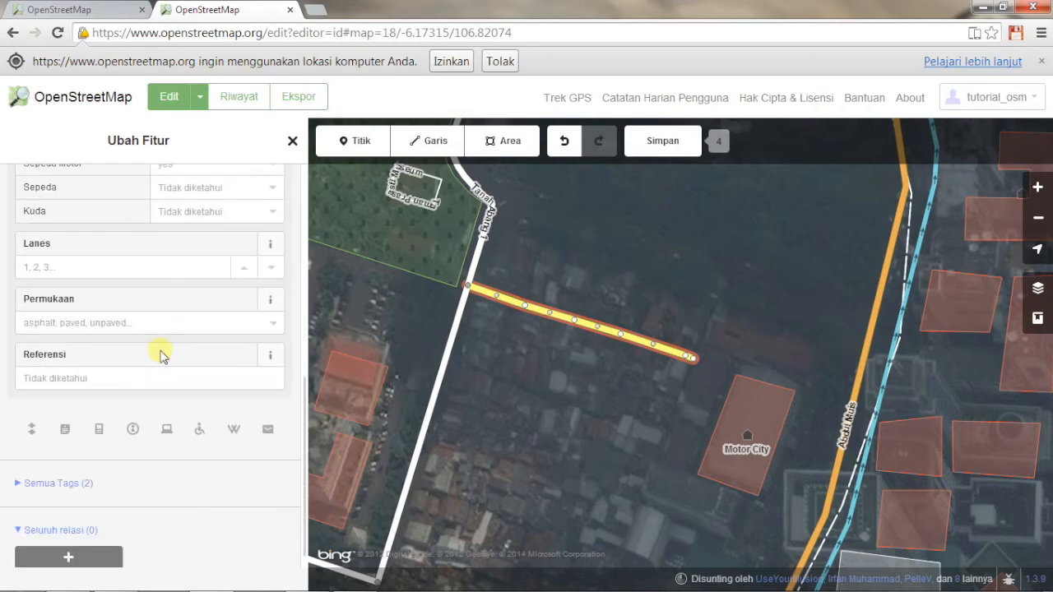
click(584, 276)
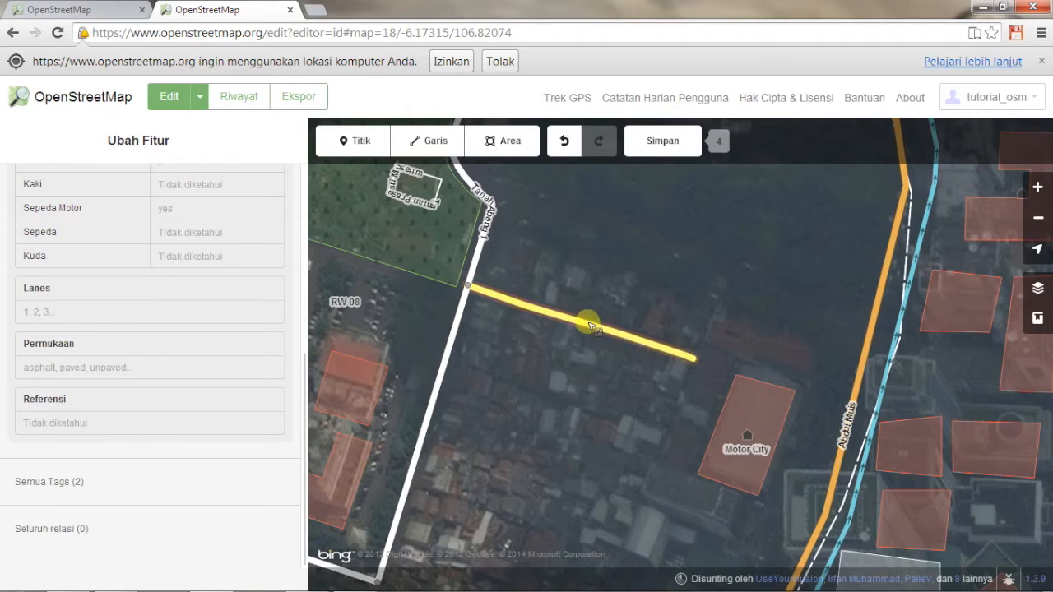
Move the new tertiary road slightly, keeping its start at Tanah Abang 1, and check its delete operation before deselecting it
drag(590, 327, 587, 311)
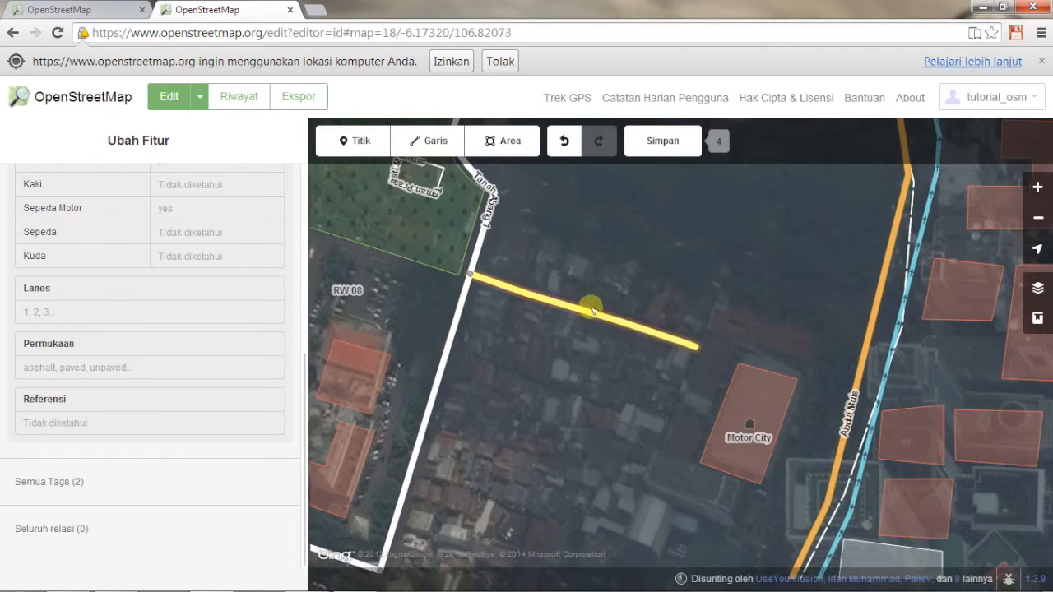
right_click(587, 311)
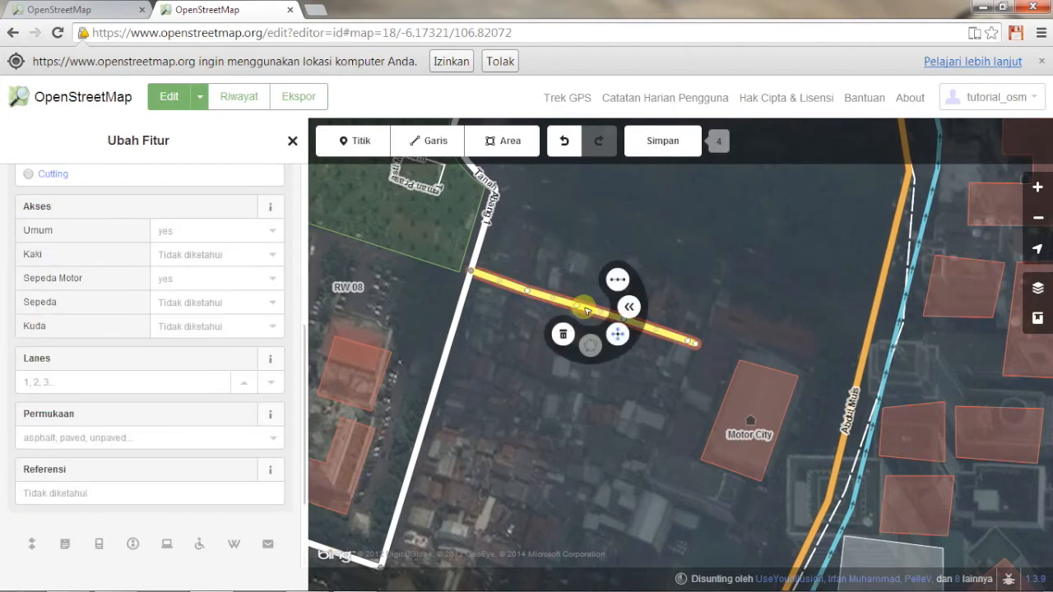
right_click(572, 308)
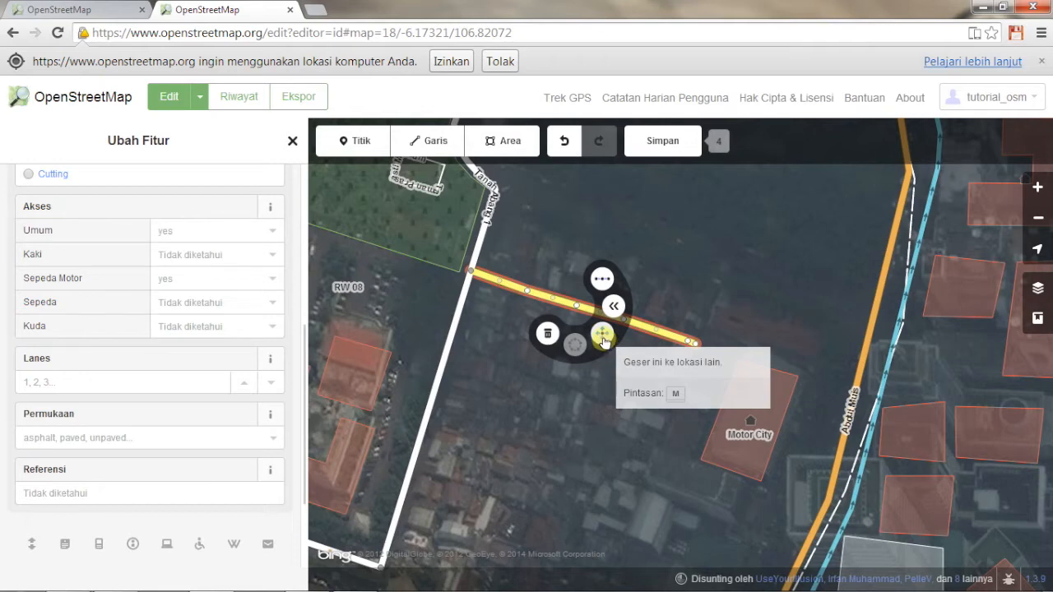
click(603, 339)
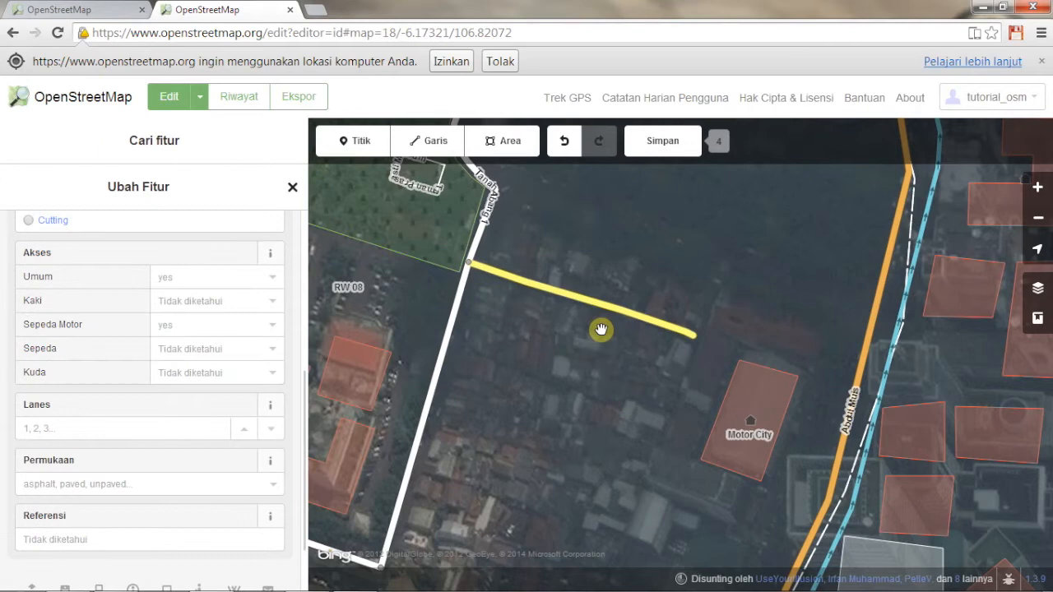
drag(598, 324, 674, 375)
click(674, 375)
scroll(674, 375, up, 2)
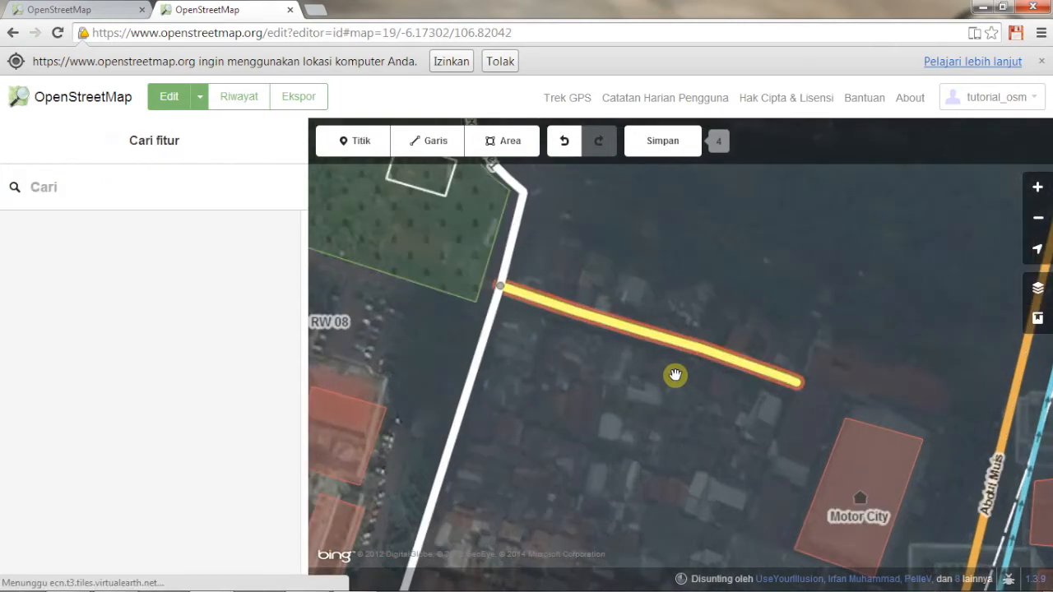
click(662, 341)
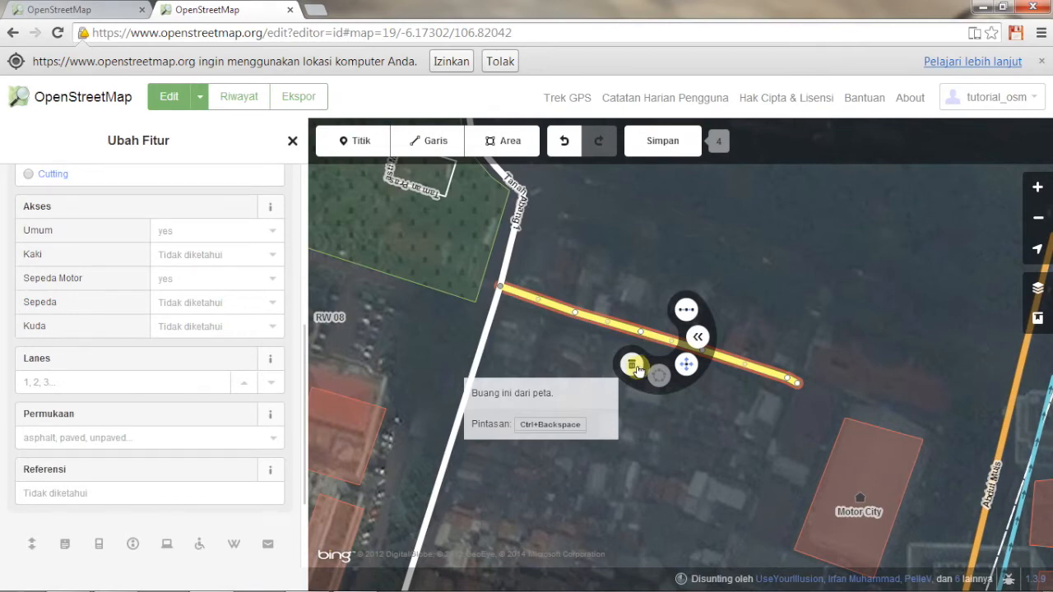
click(635, 243)
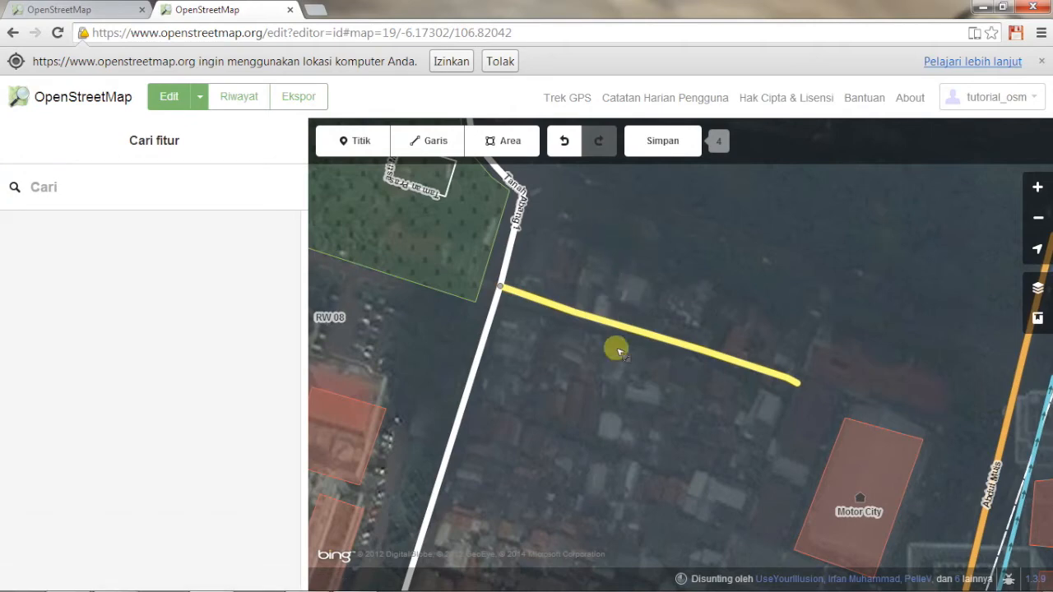
Draw a four-cornered area tracing the light-roofed building southwest of Motor City
drag(607, 430, 593, 332)
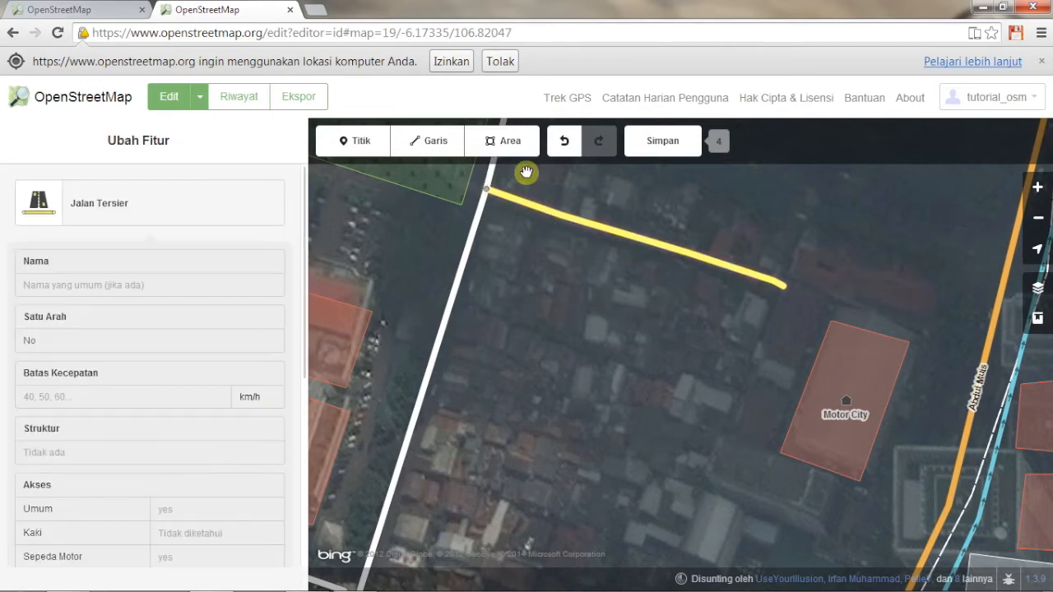
click(512, 145)
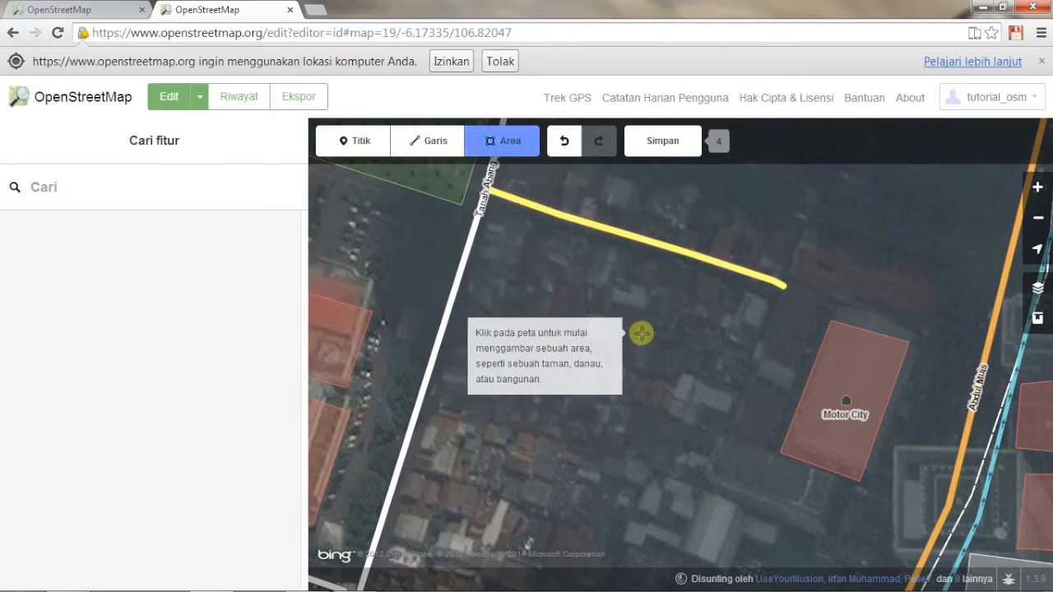
drag(728, 495, 683, 392)
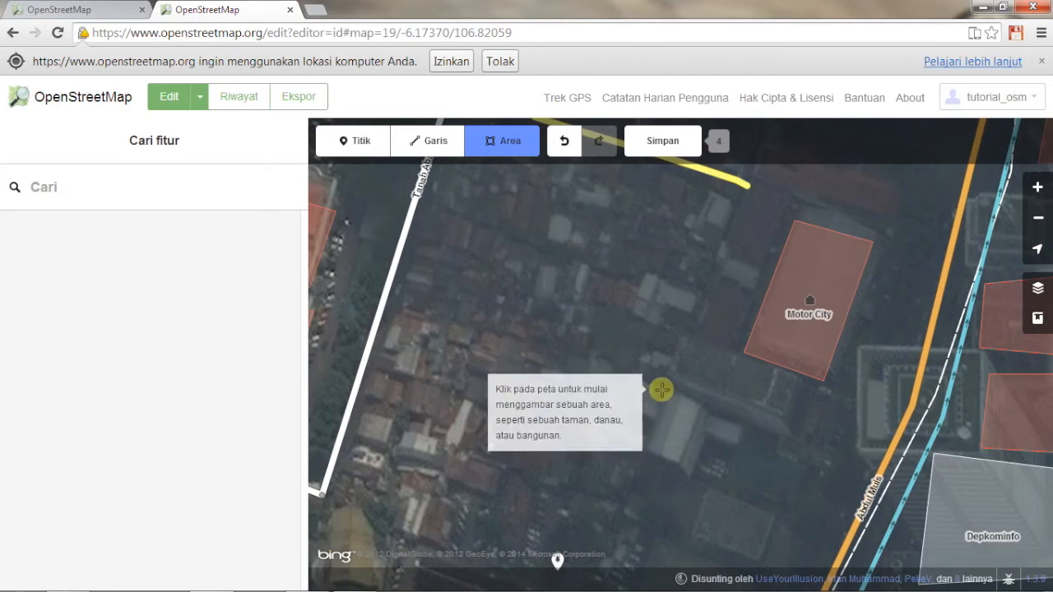
click(661, 390)
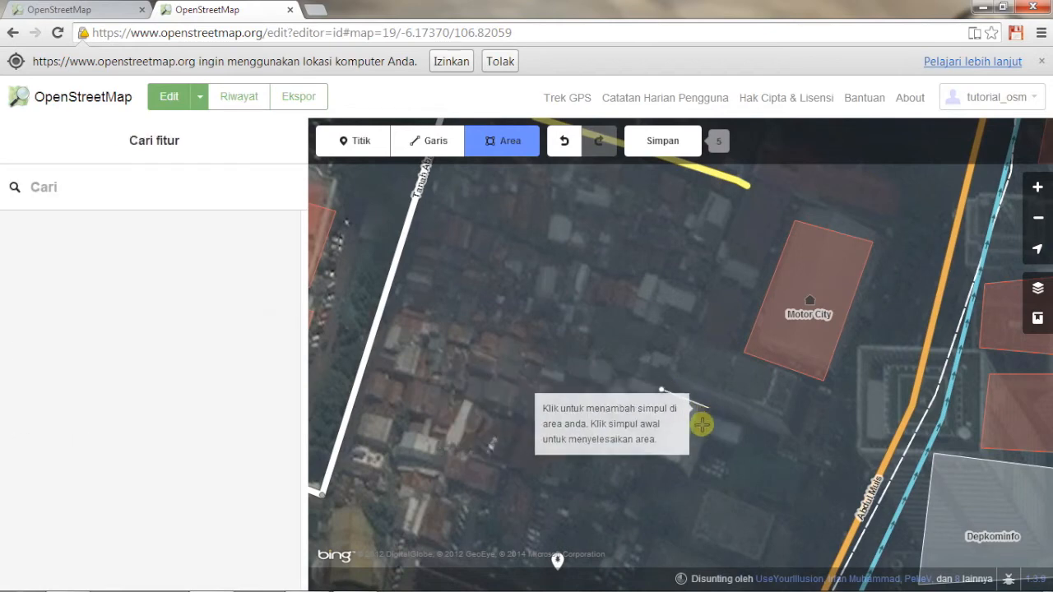
click(707, 407)
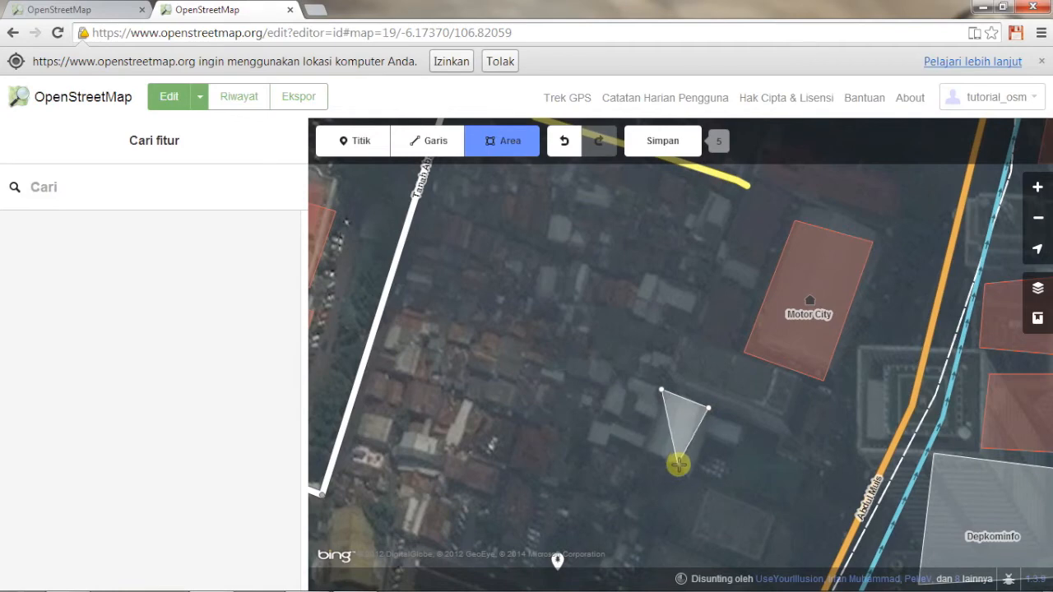
click(676, 466)
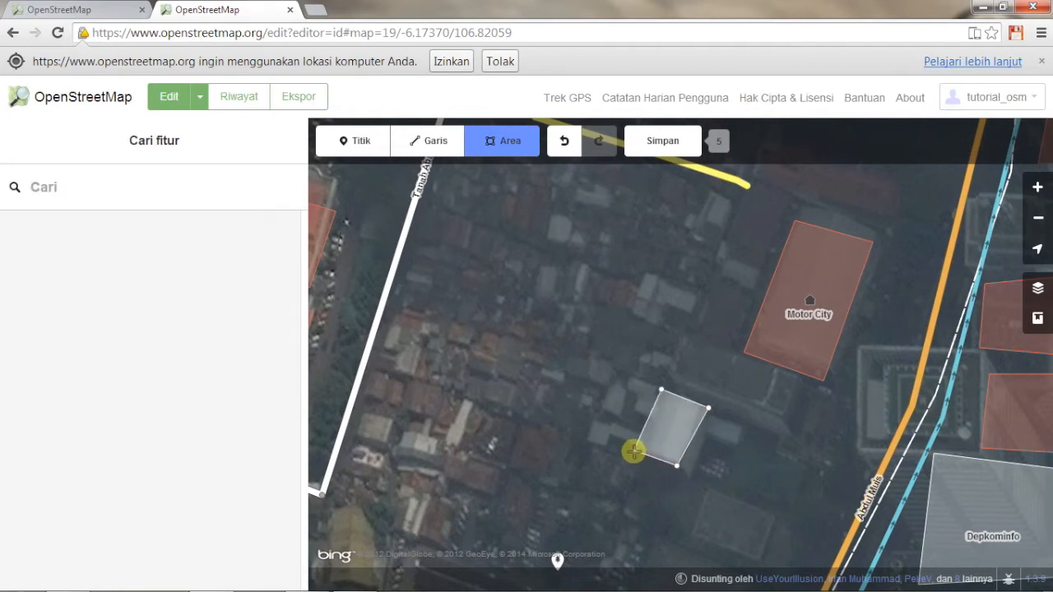
click(637, 449)
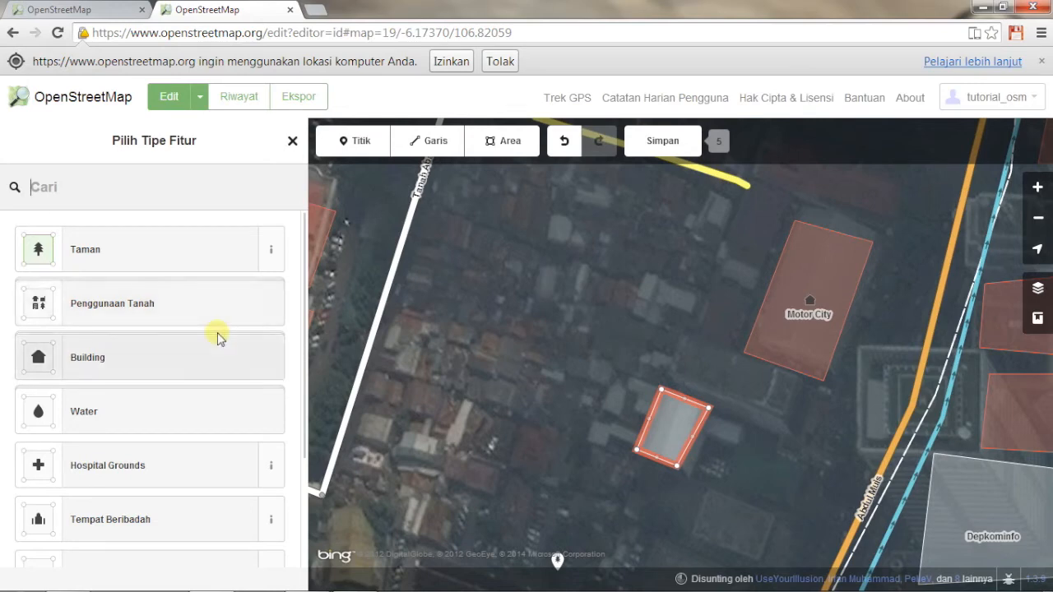
Browse the area feature types and assign Tempat Beribadah to the new building area
scroll(218, 337, down, 1)
scroll(218, 337, down, 1)
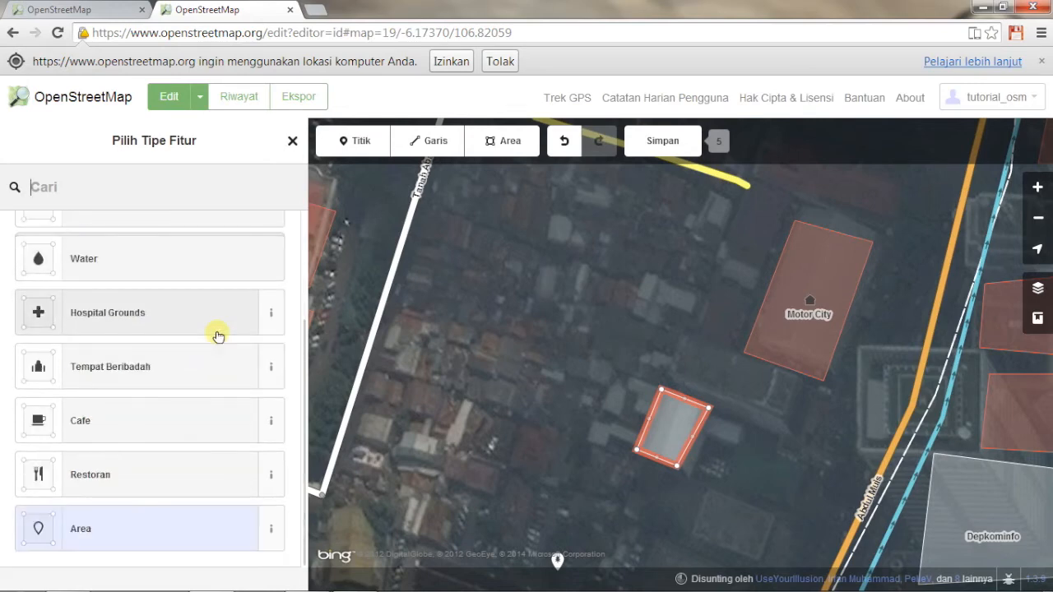
scroll(218, 335, up, 1)
scroll(218, 335, down, 1)
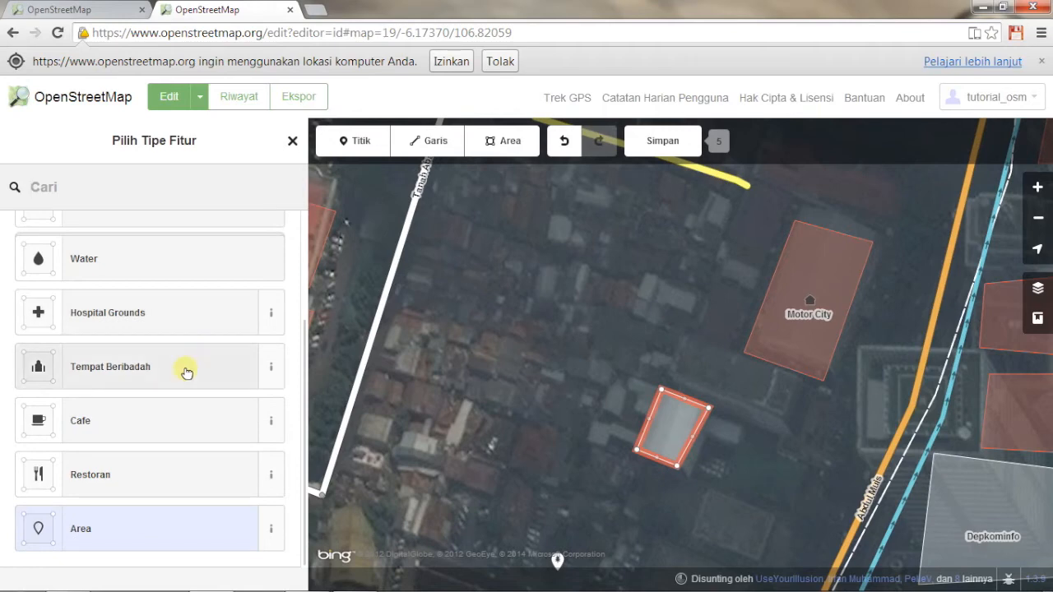
click(111, 372)
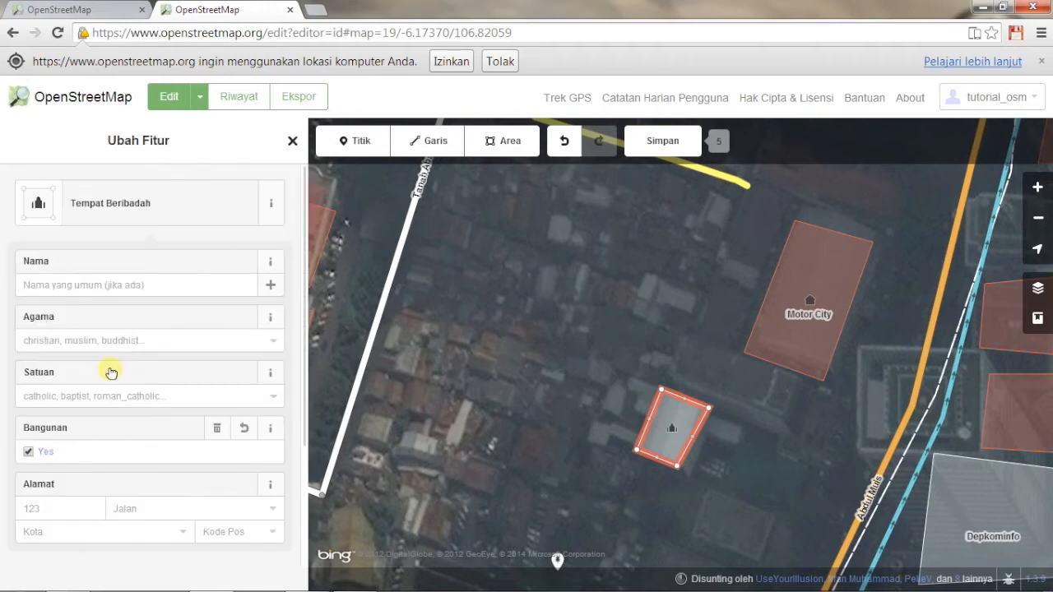
Set the place of worship's Nama to masjid and its Agama to muslim
click(130, 285)
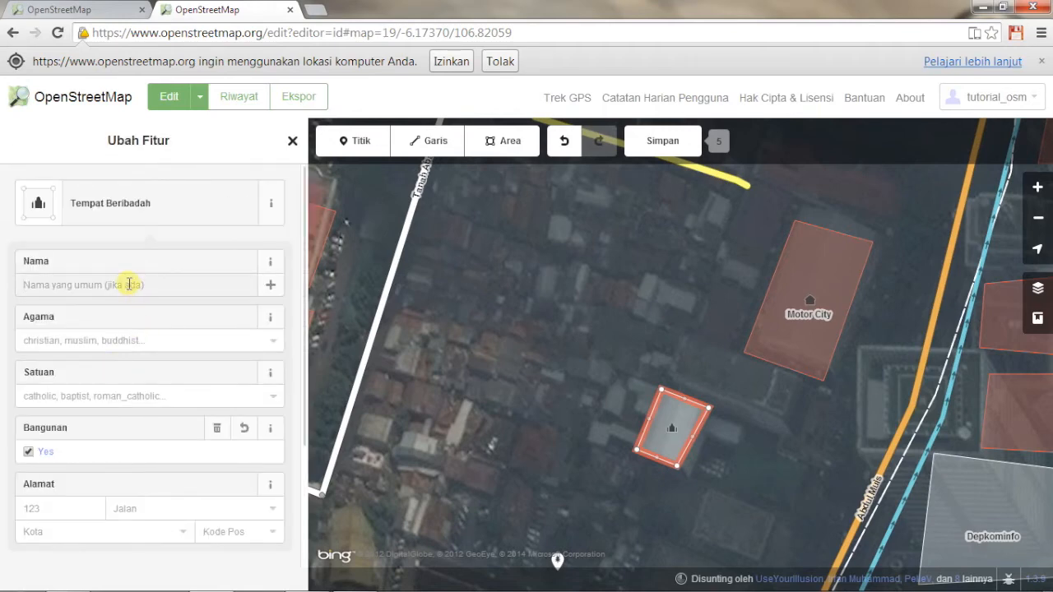
text(masjid)
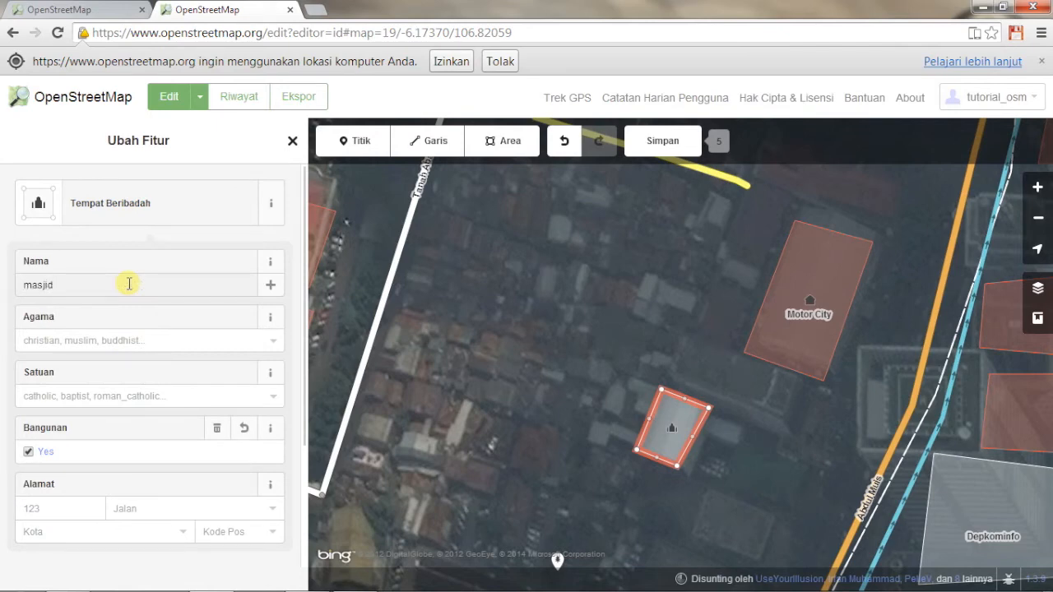
click(180, 347)
click(84, 393)
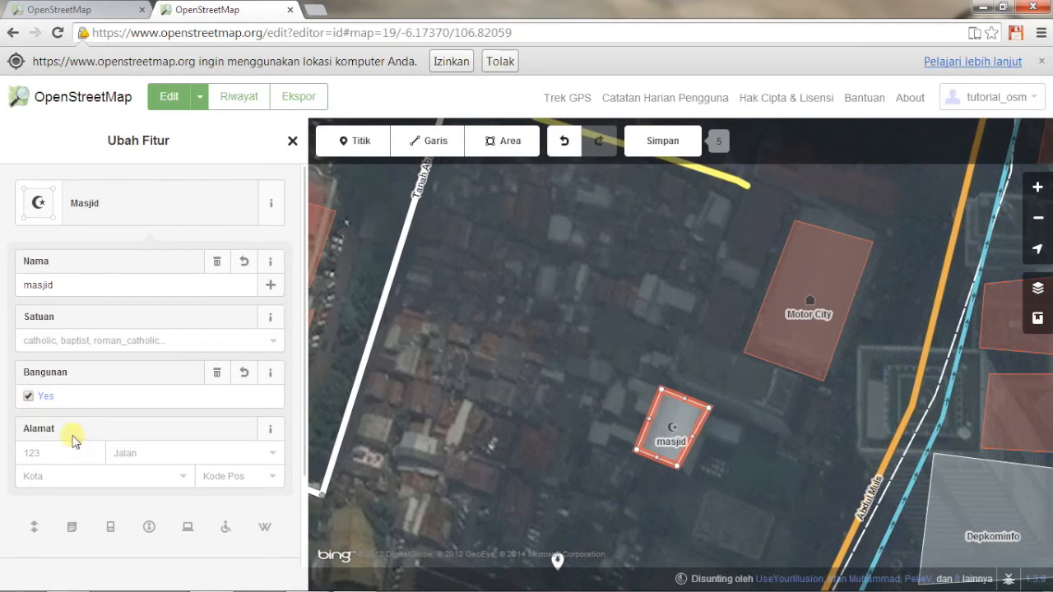
Review the street suggestions for the mosque's address without choosing one, and deselect the area
click(136, 453)
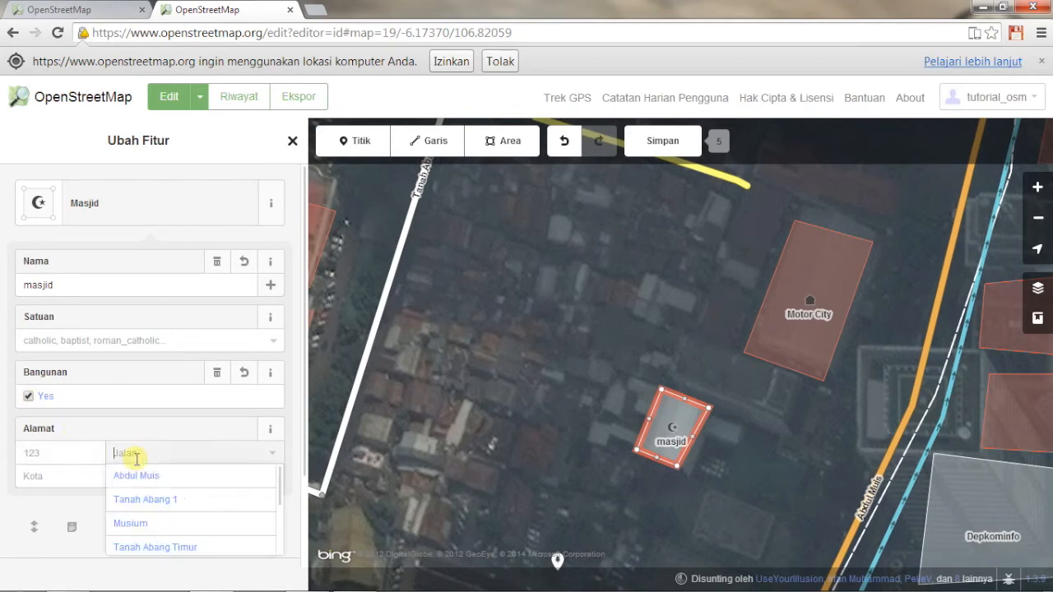
scroll(298, 341, down, 3)
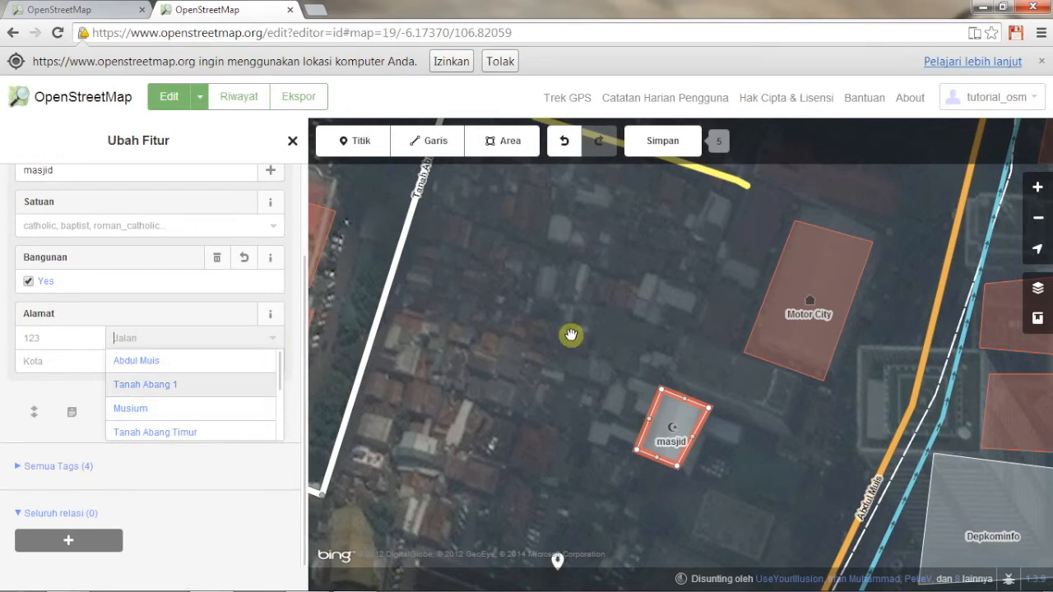
click(608, 352)
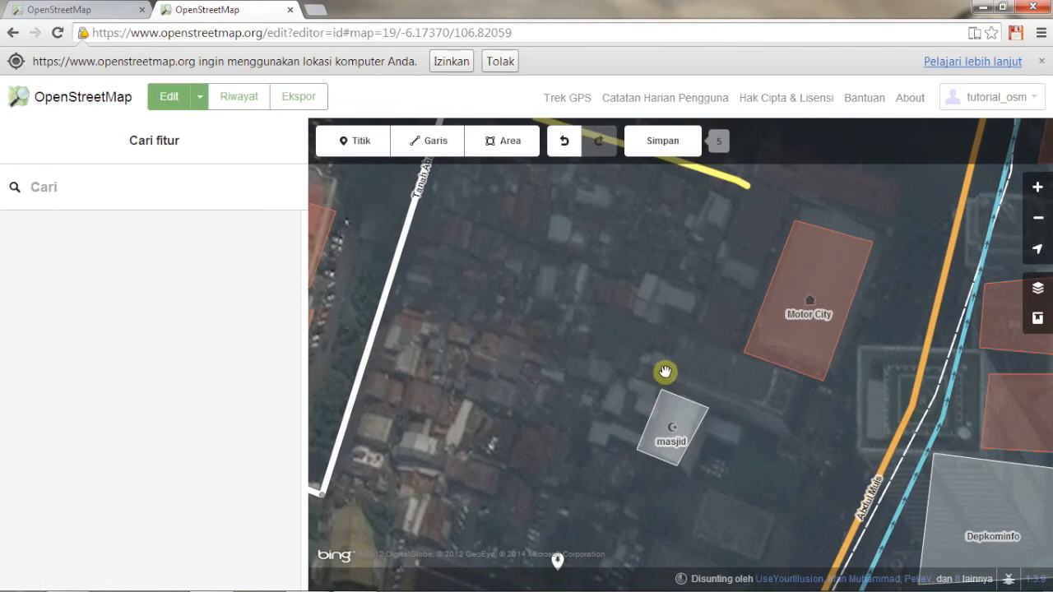
Square the corners of the masjid area and shift it slightly to align with the building roof
click(675, 398)
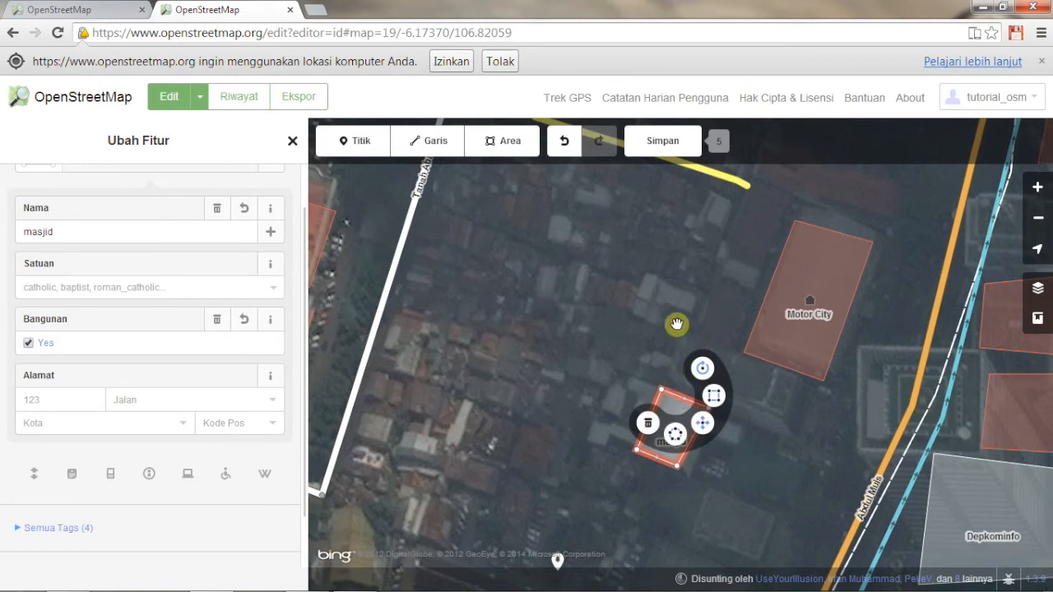
click(715, 400)
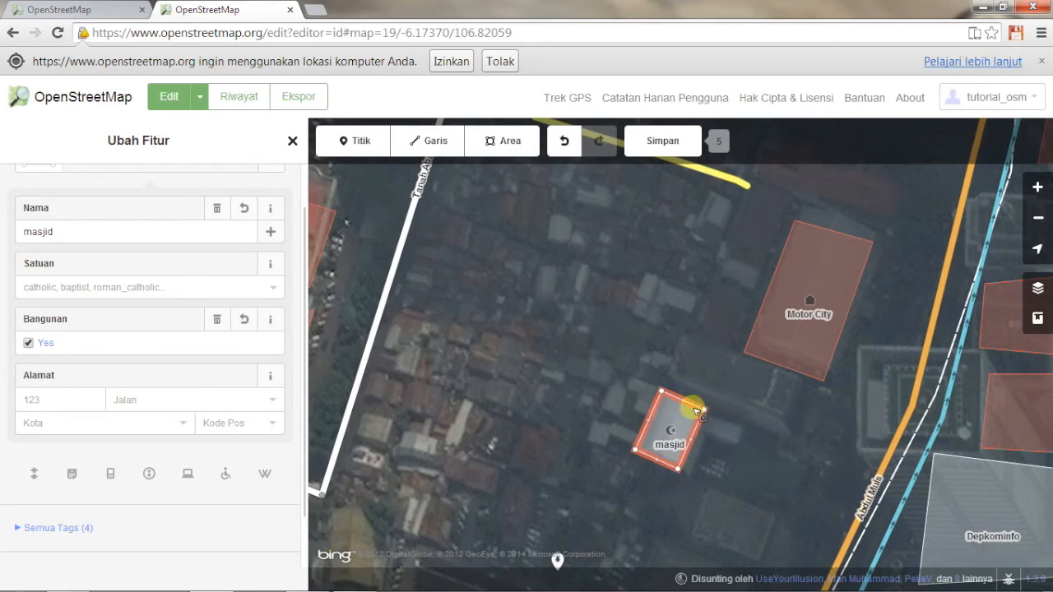
click(697, 411)
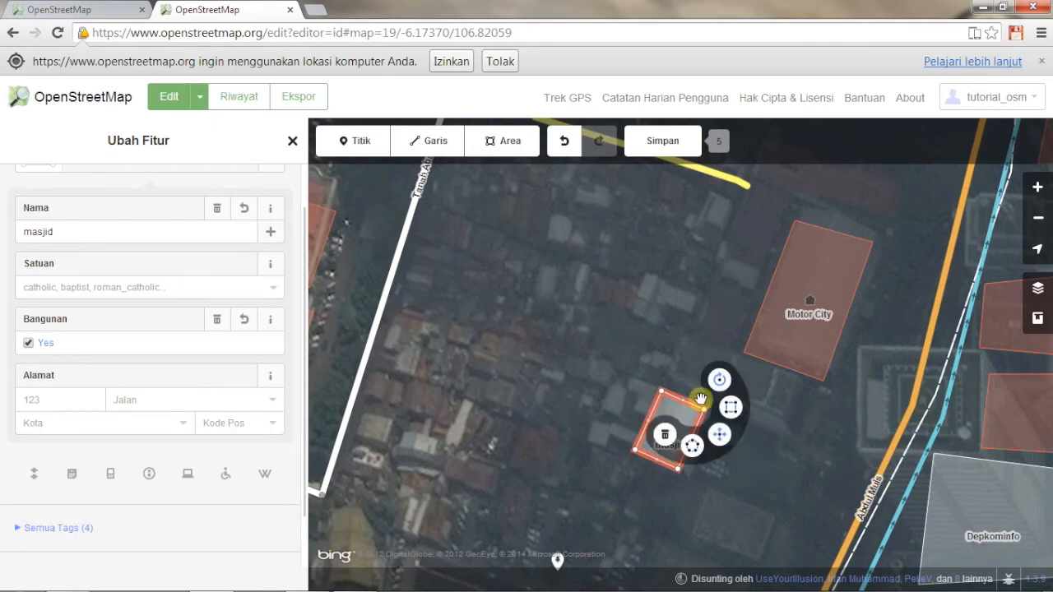
click(718, 436)
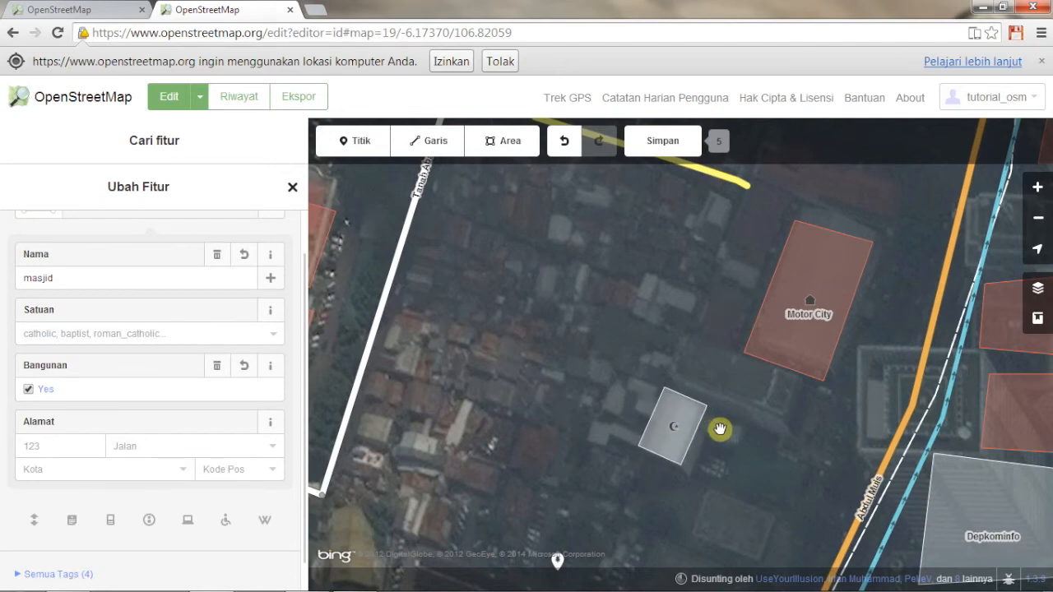
click(720, 430)
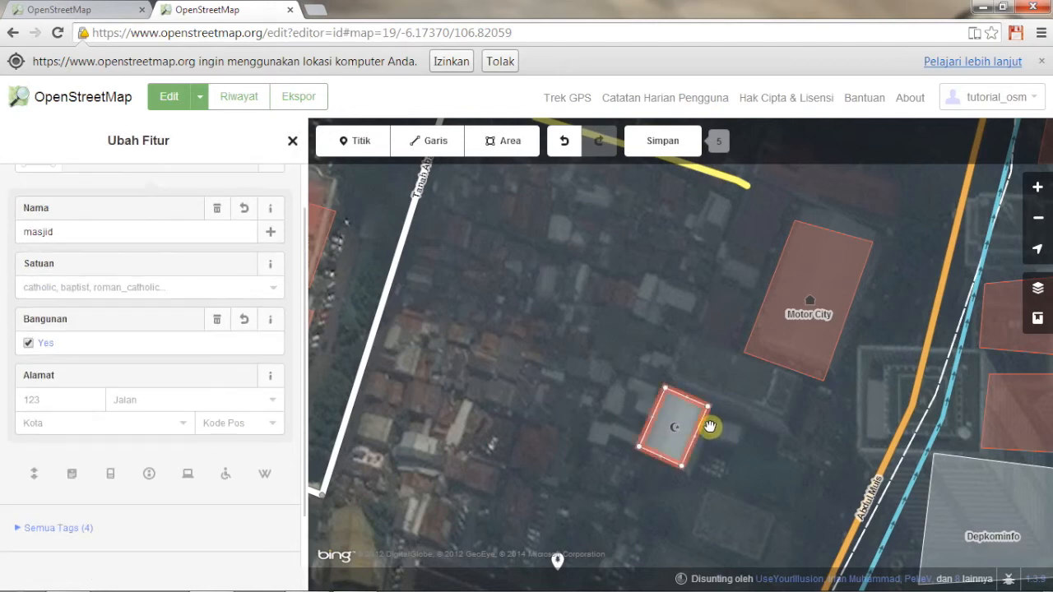
Make the masjid area circular and undo that change
click(707, 426)
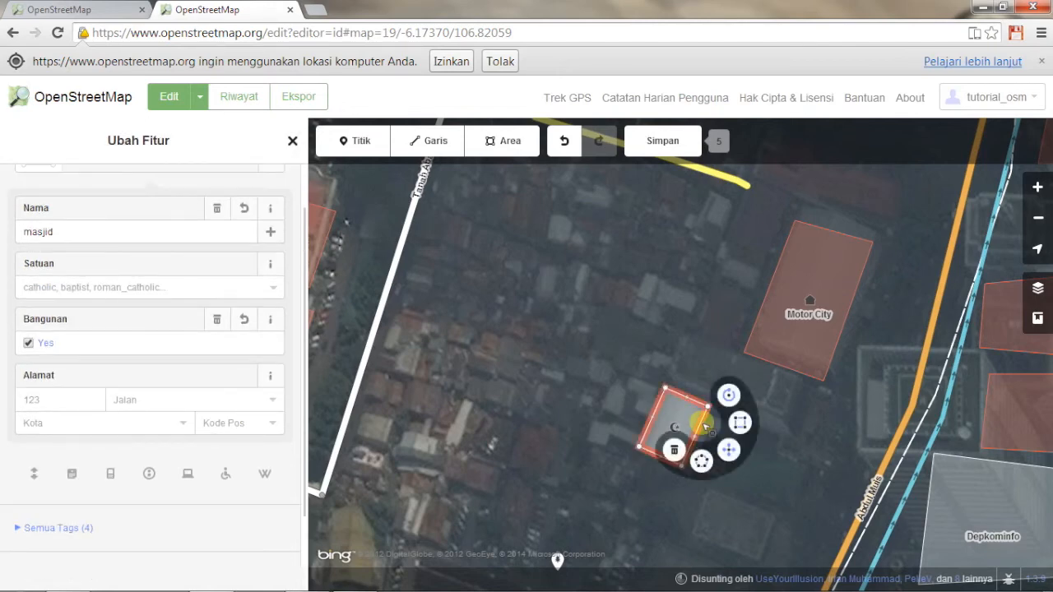
click(702, 465)
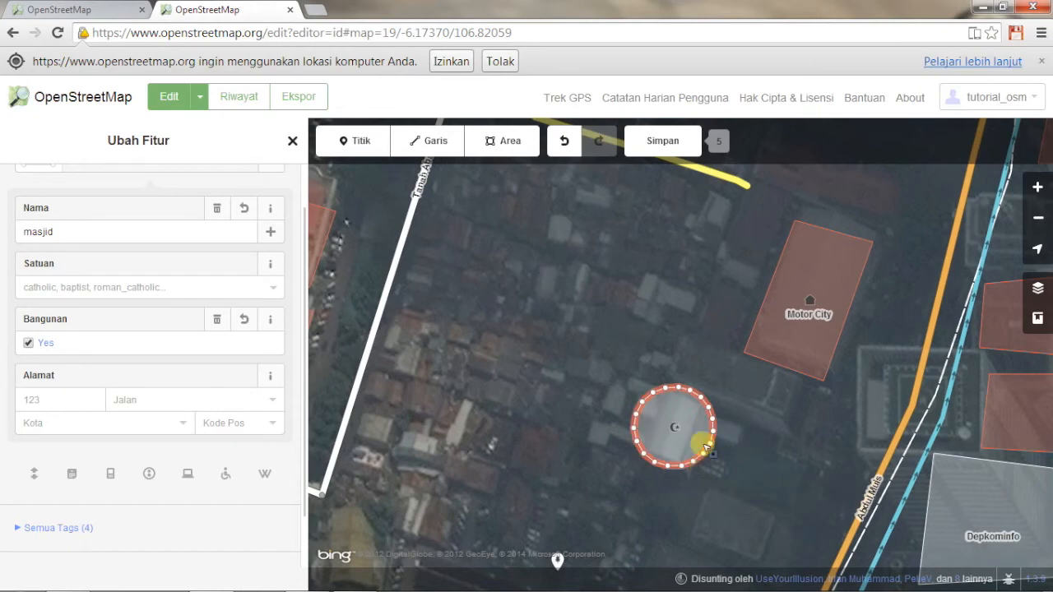
click(565, 144)
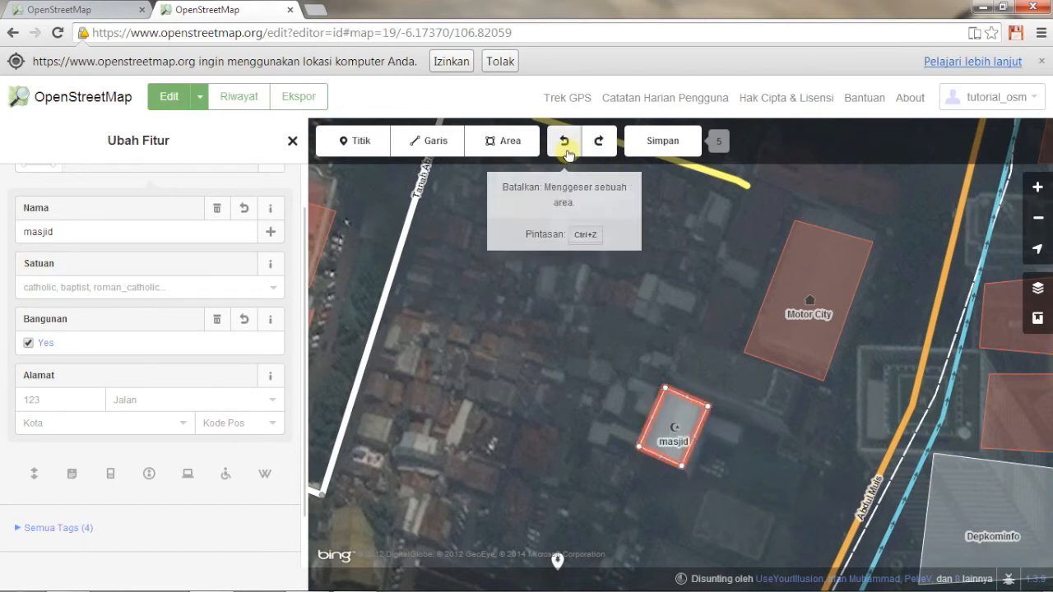
Check the delete operation among the masjid area's editing tools and deselect the area
click(696, 451)
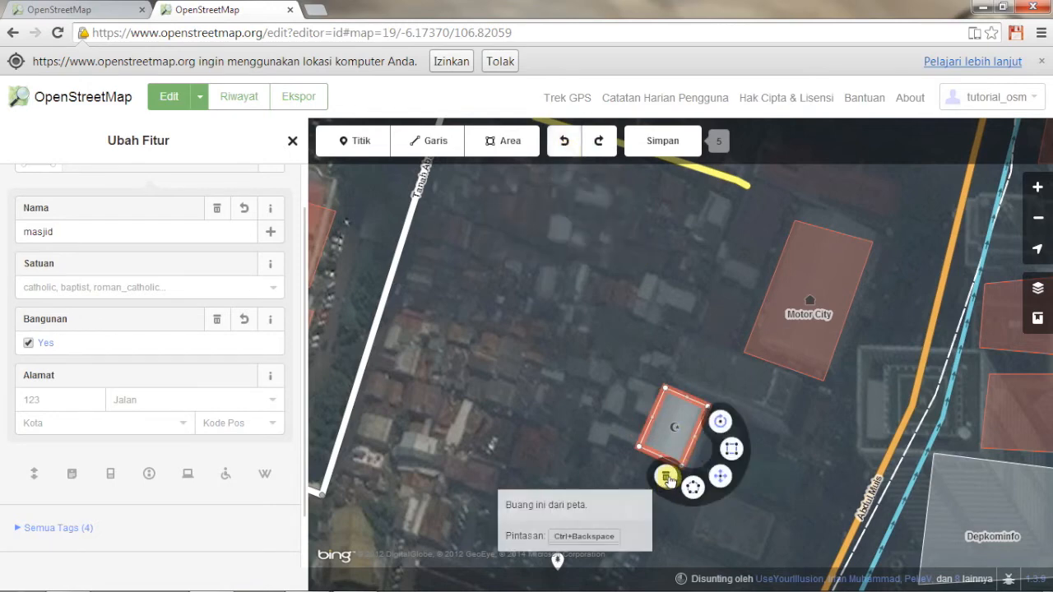
click(654, 318)
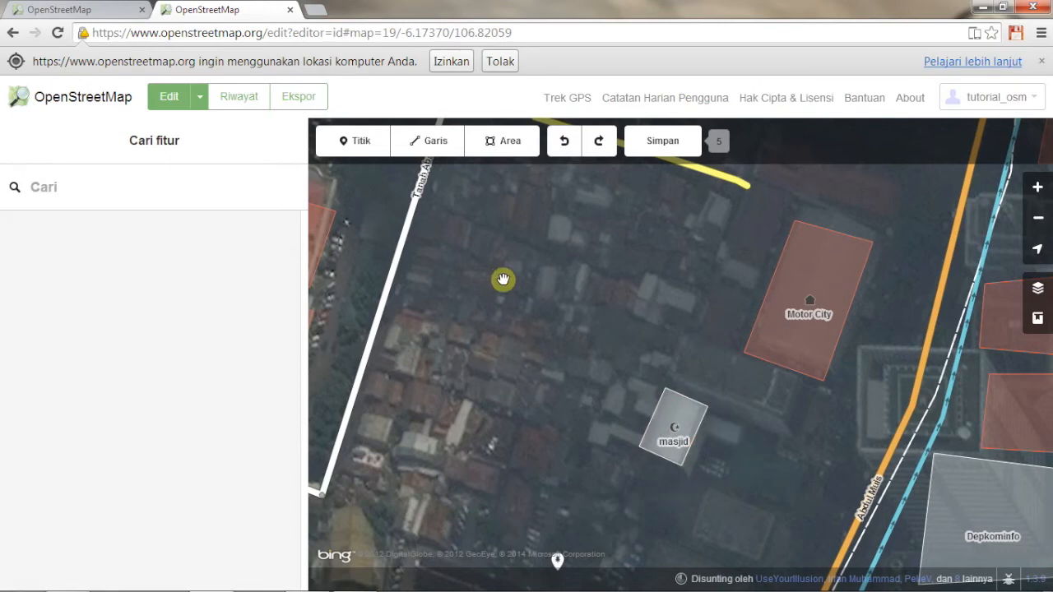
drag(539, 277, 532, 312)
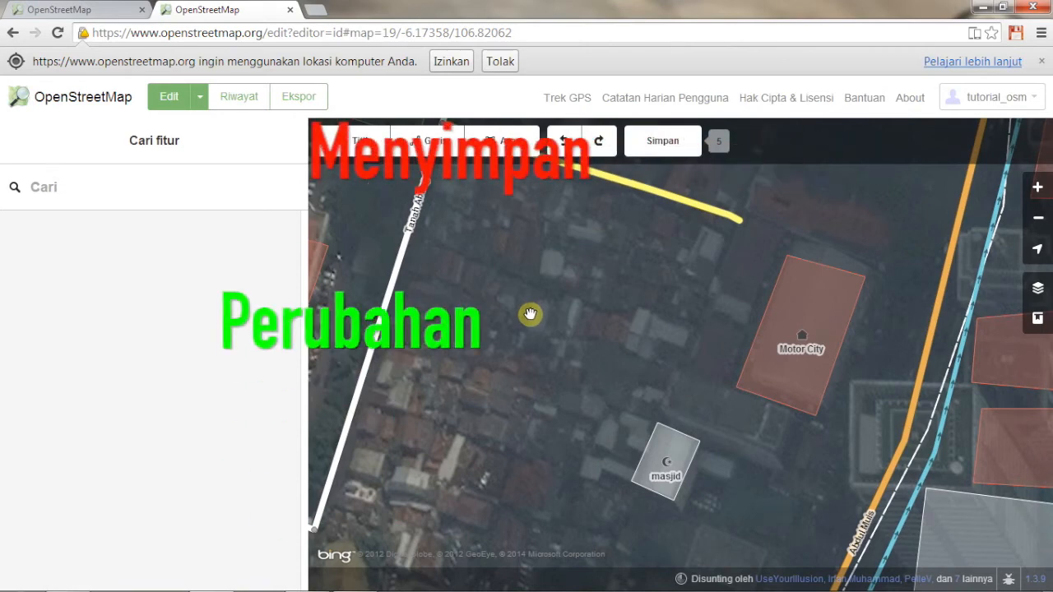
drag(531, 311, 529, 320)
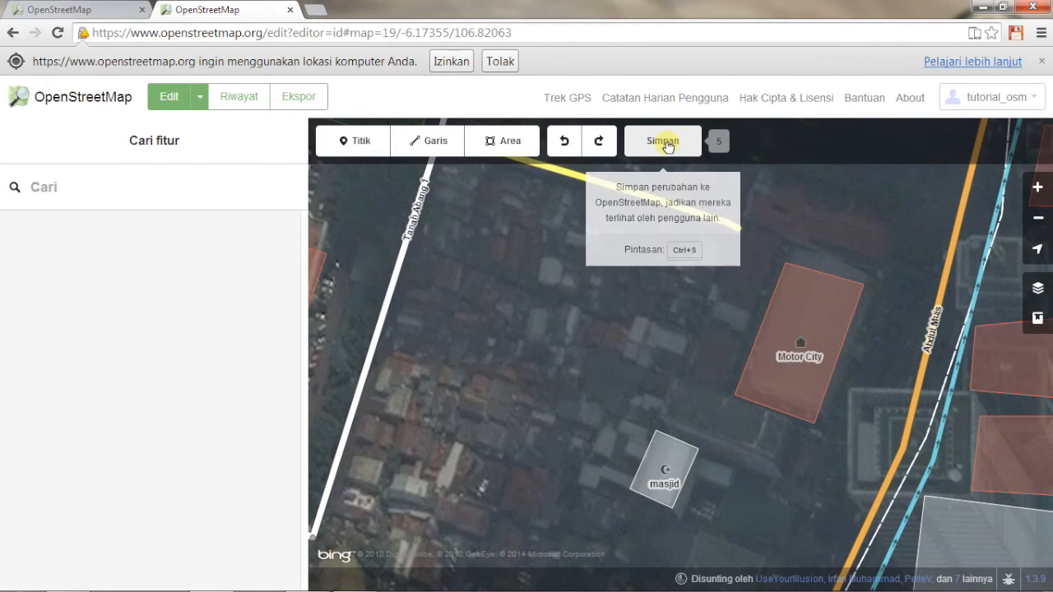
Save the map edits to OpenStreetMap with the changeset message "ini adalah editing latihan dari openstreetmap"
click(666, 145)
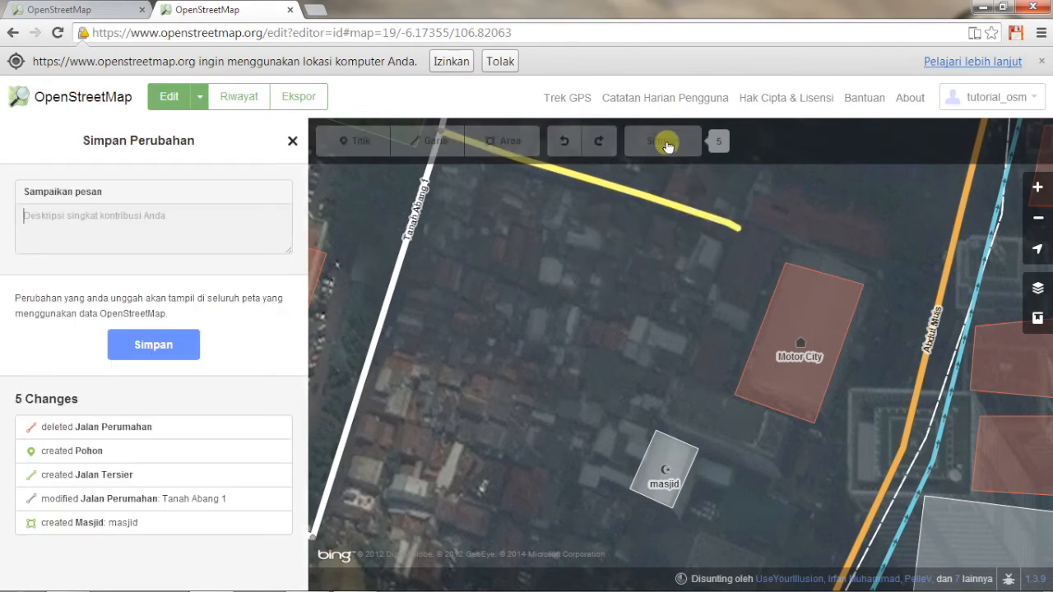
click(214, 216)
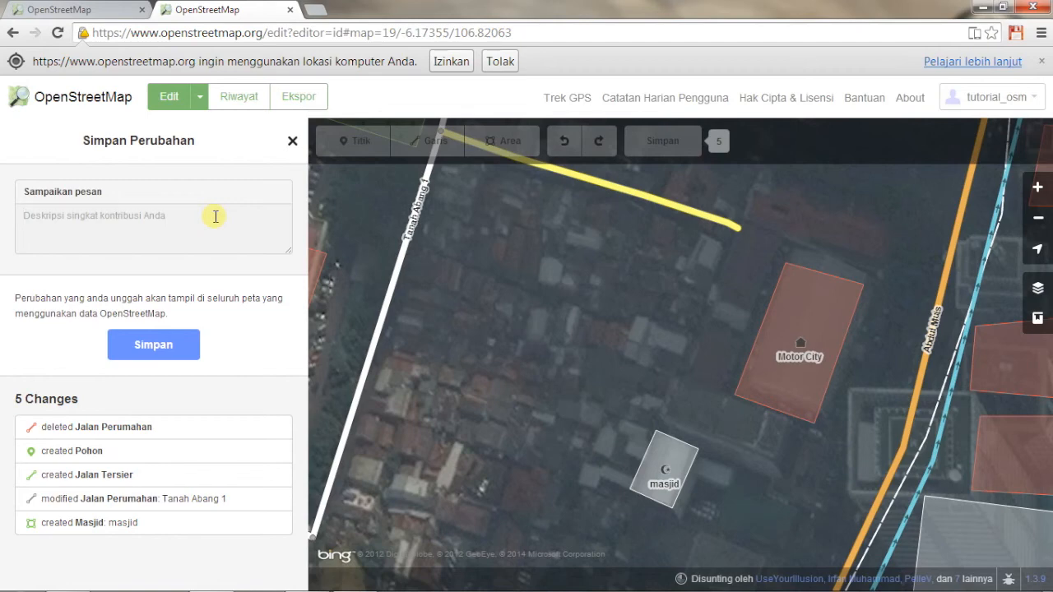
text(ini adalah editing latihan dari )
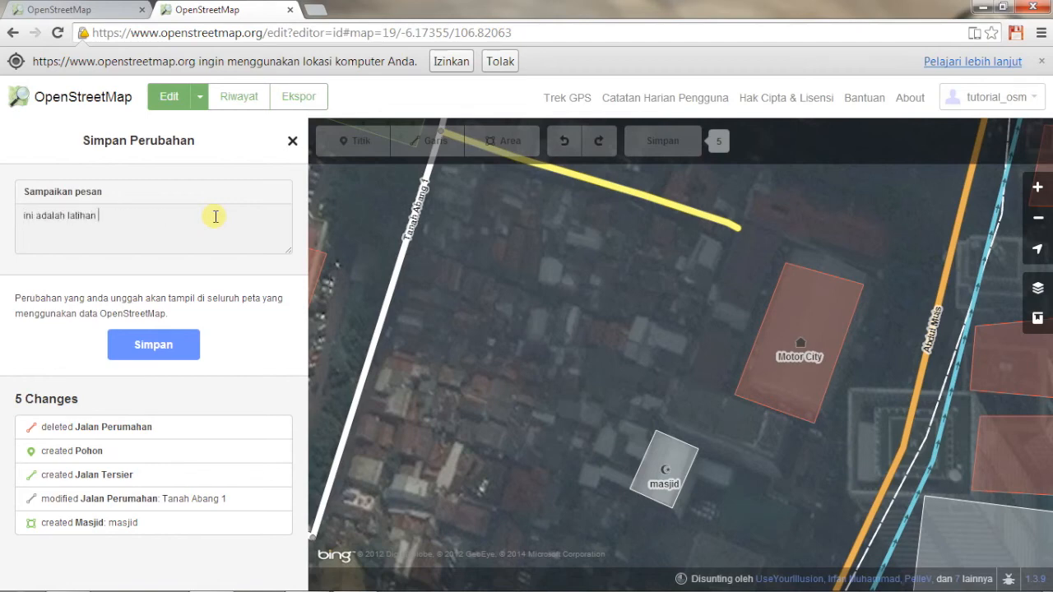
text(openstreetmap)
click(69, 215)
text(editing latihan)
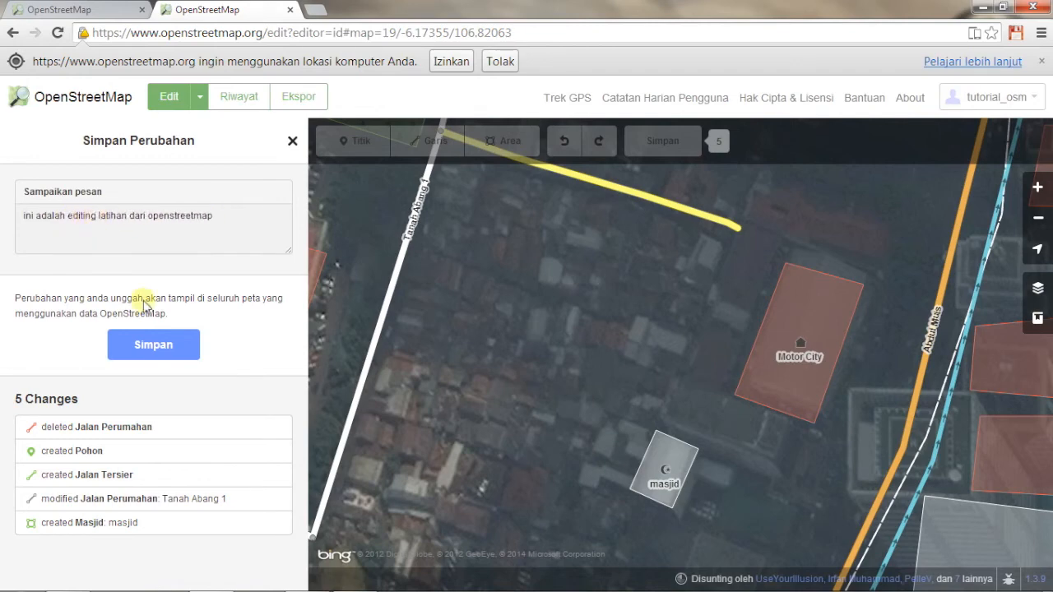
click(165, 352)
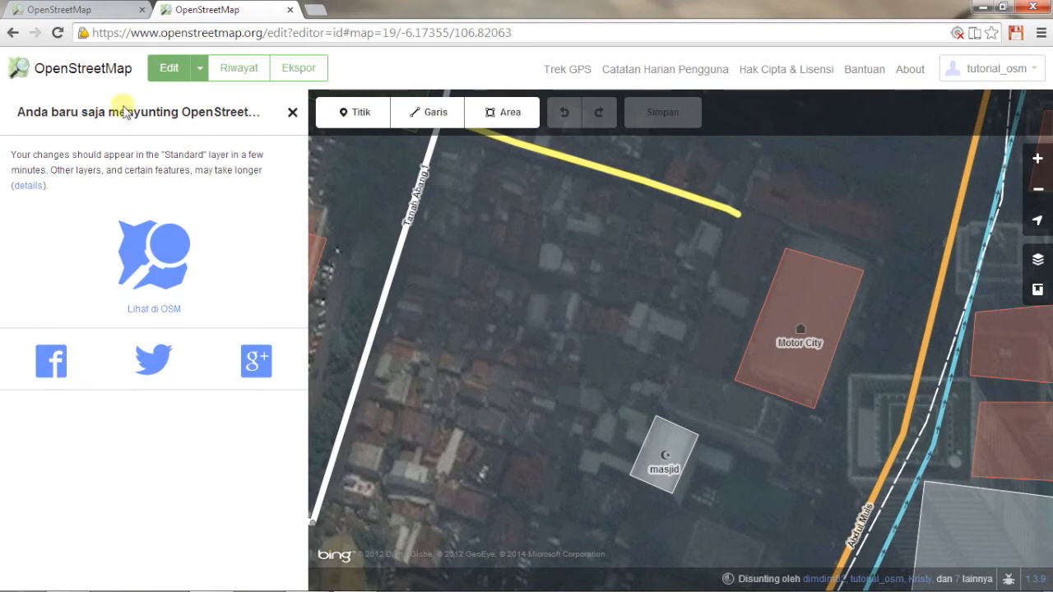
Return to the standard map view and reload the page to check the saved road and masjid
click(92, 78)
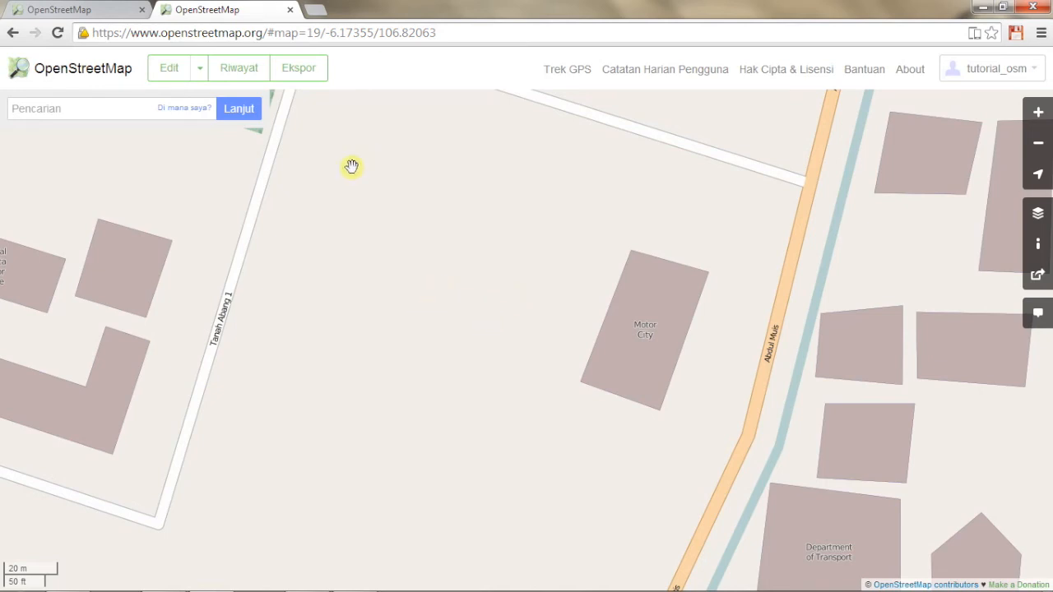
click(58, 36)
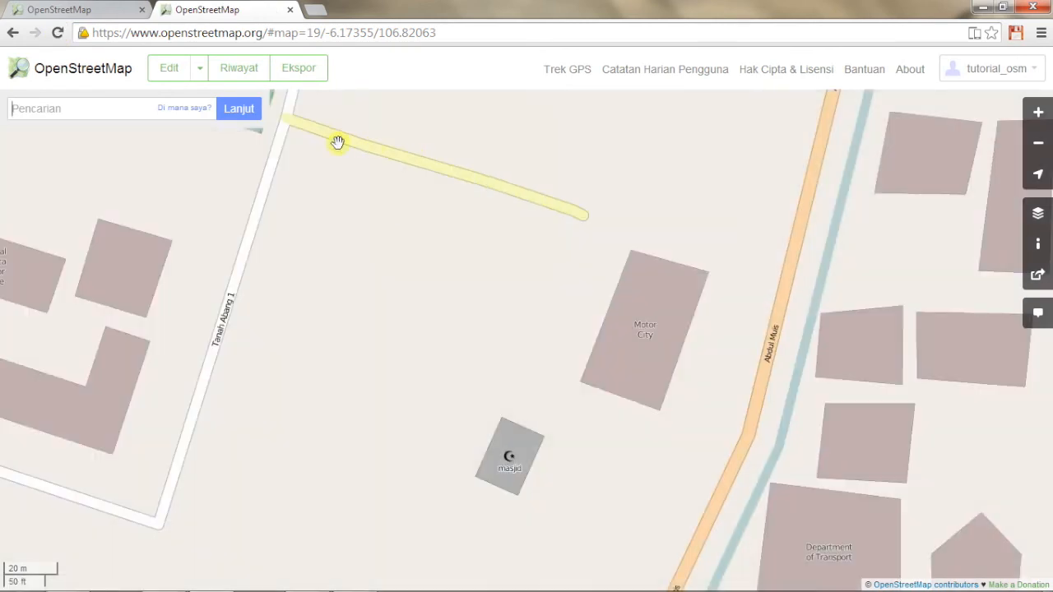